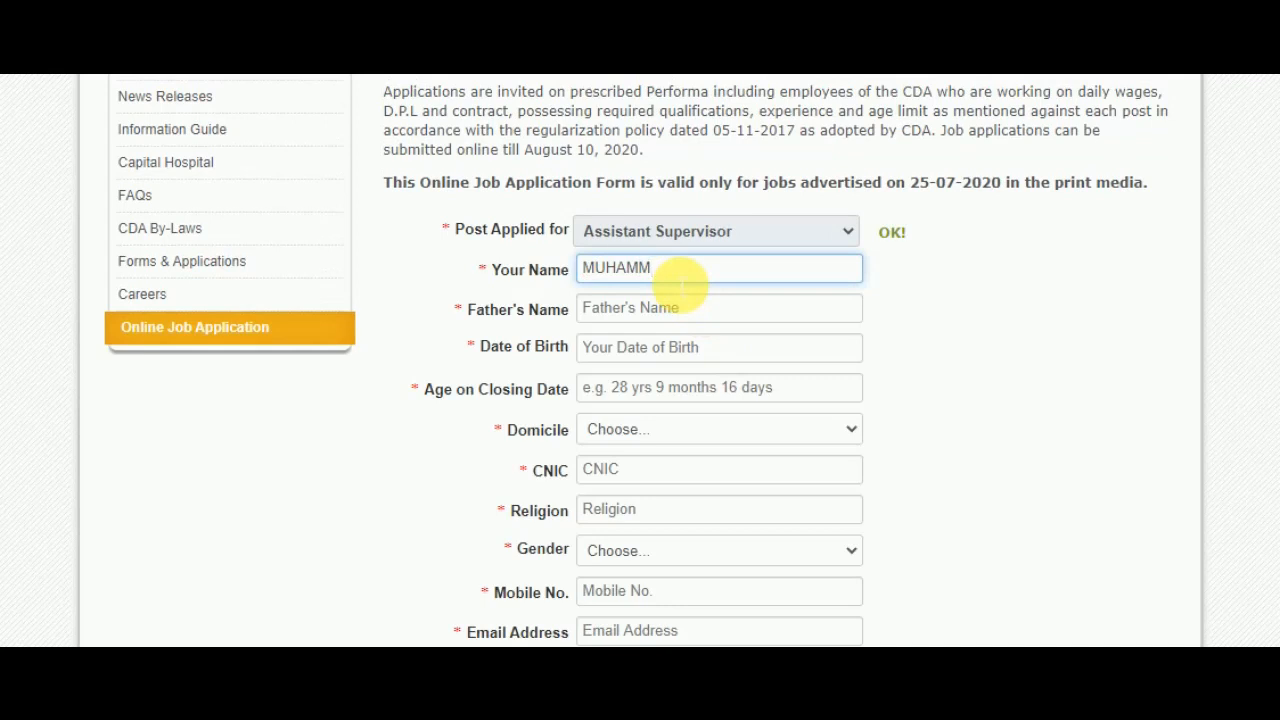
- Finish typing the applicant's name, then enter the father's surname with his first name before it
type("KHAN")
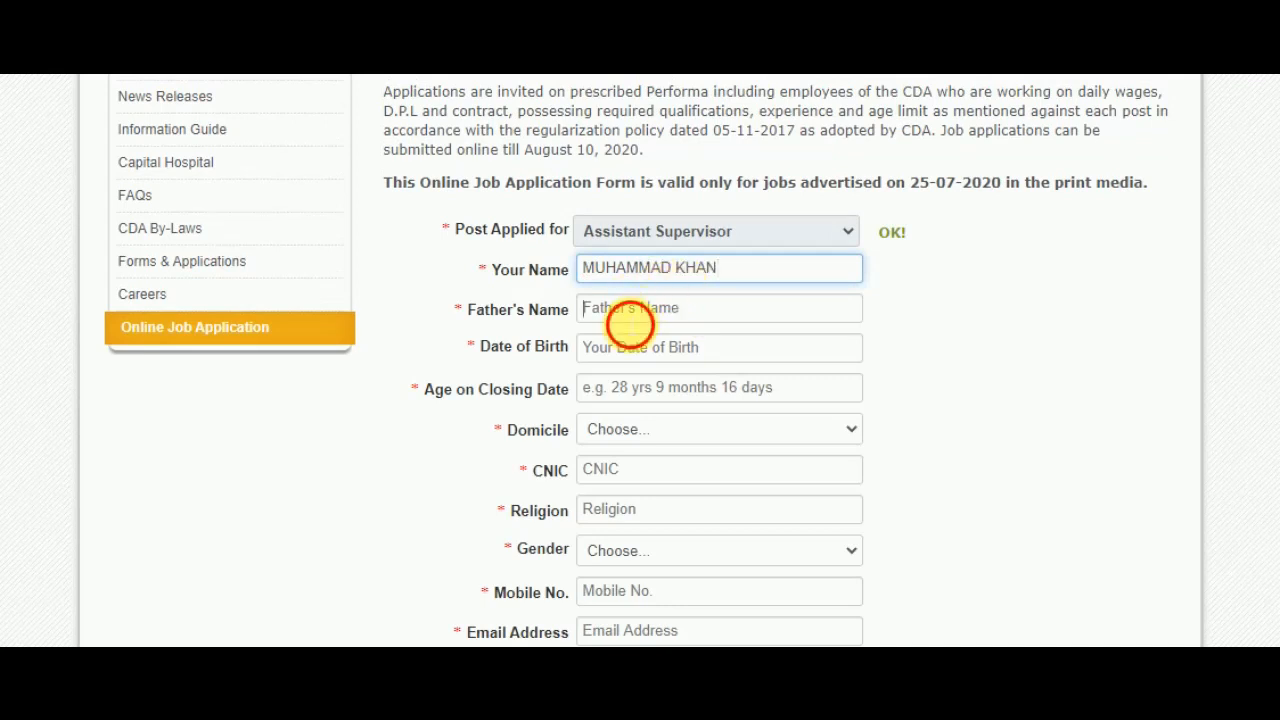
left_click(631, 312)
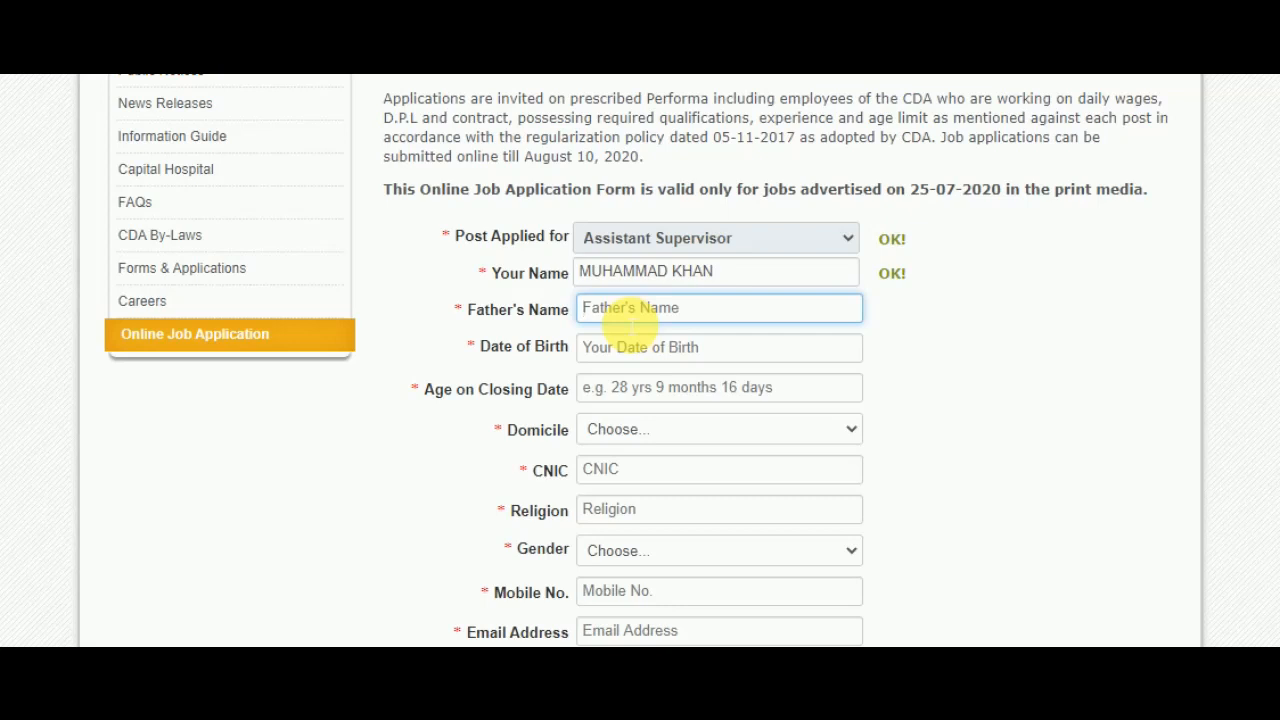
key("Home")
- Pick year 1996, month April and day 11 in the date-of-birth calendar
left_click(706, 356)
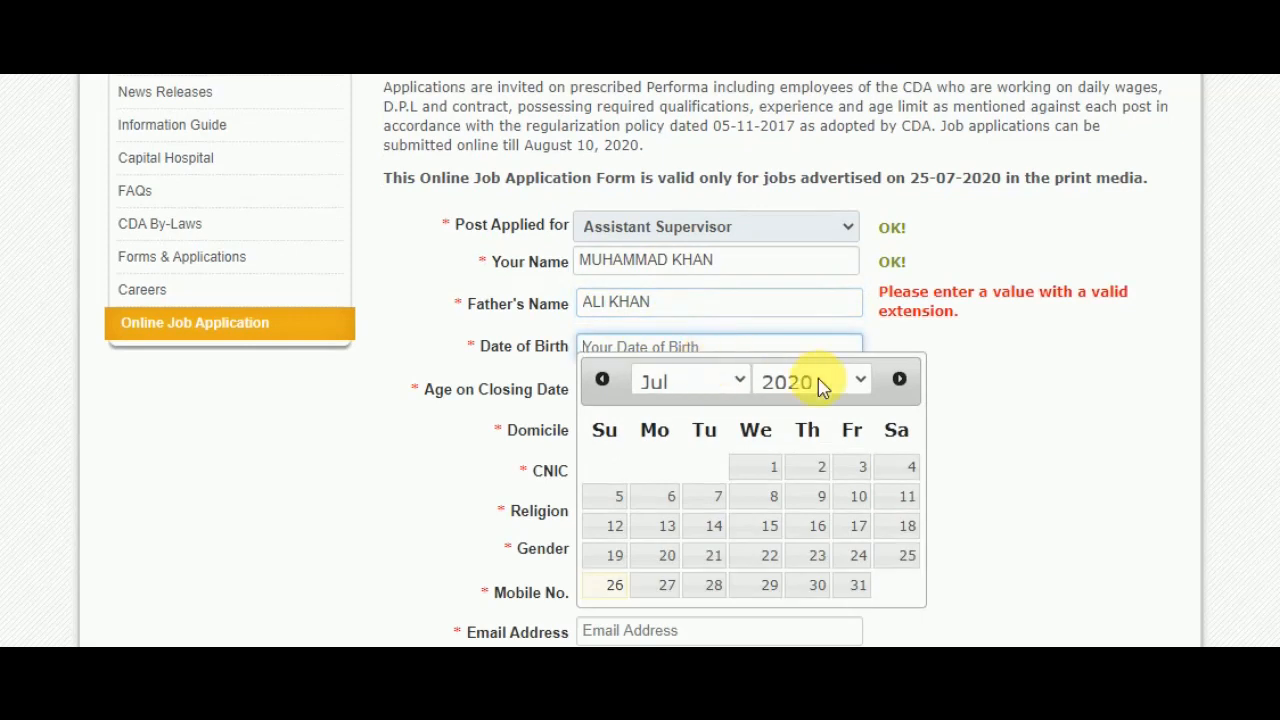
left_click(858, 380)
left_click_drag(866, 275, 862, 82)
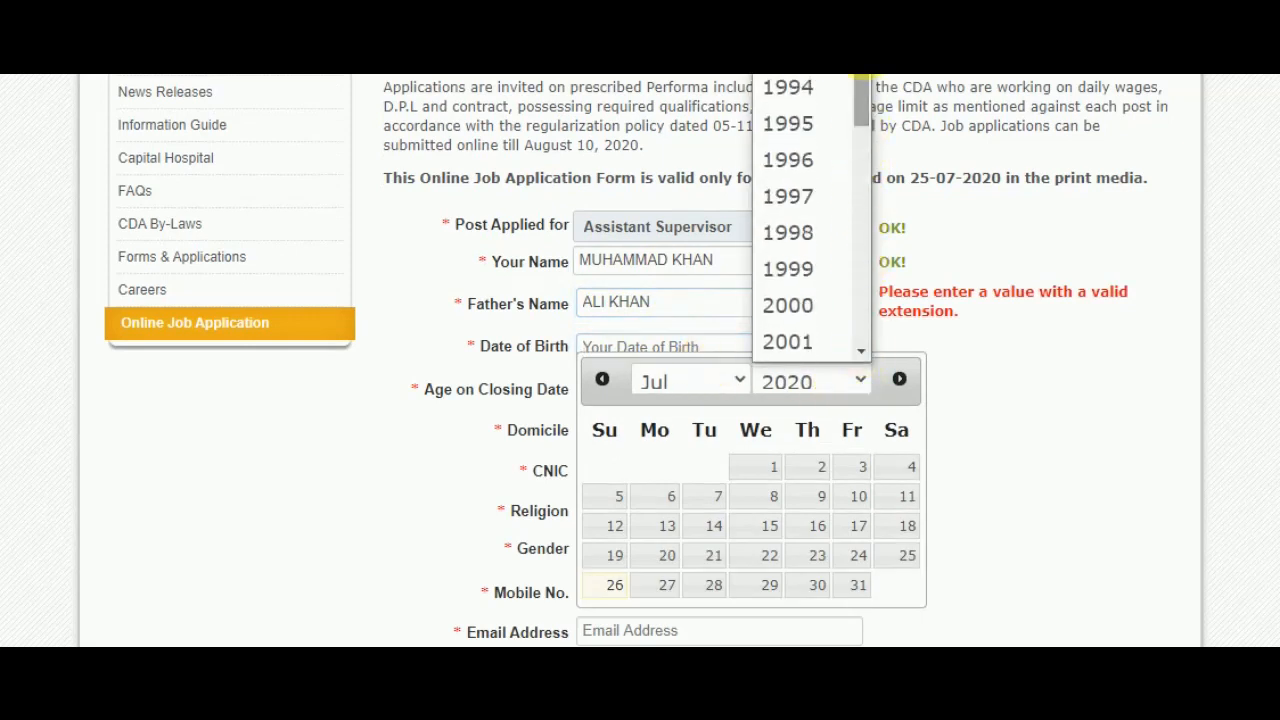
left_click(792, 160)
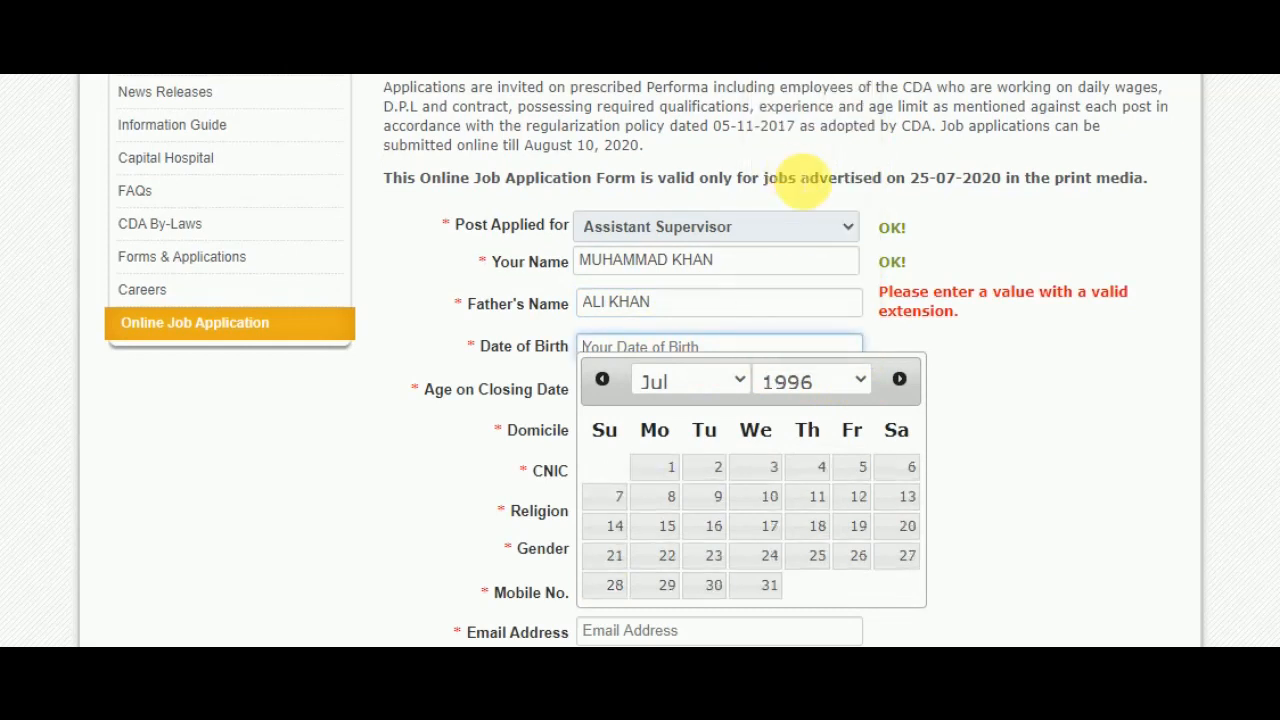
left_click(737, 376)
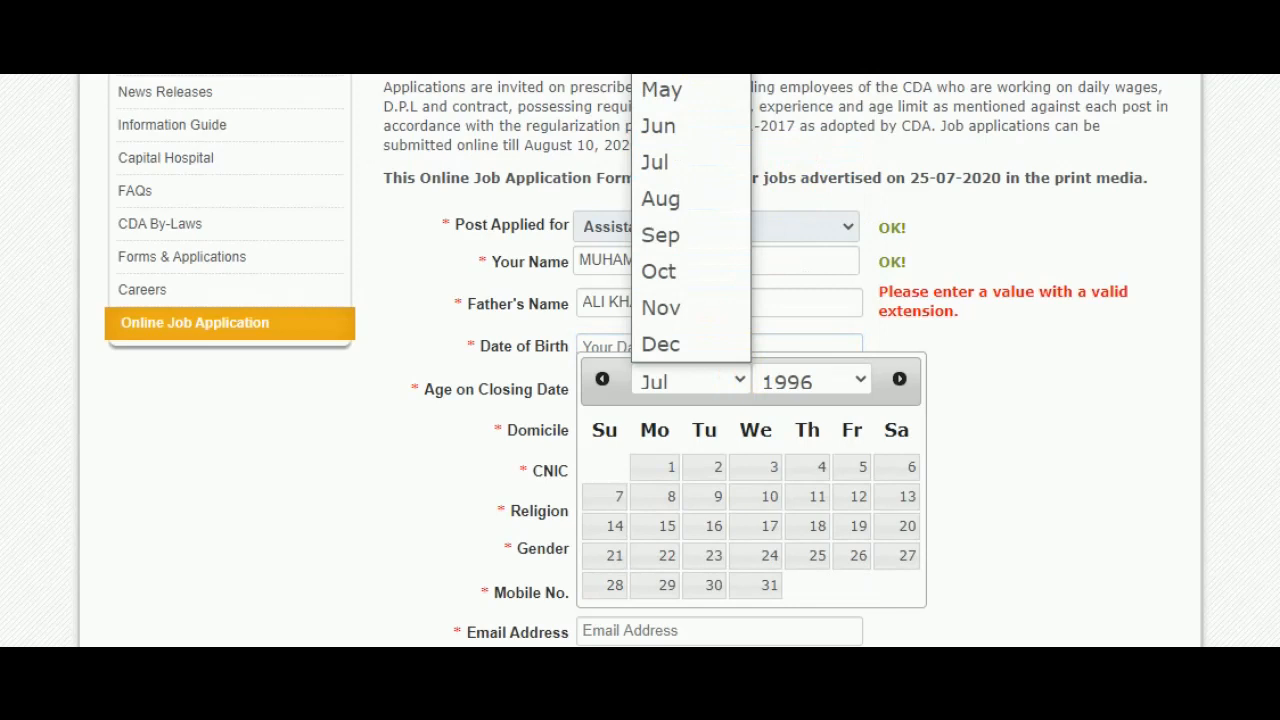
left_click(680, 54)
left_click(819, 512)
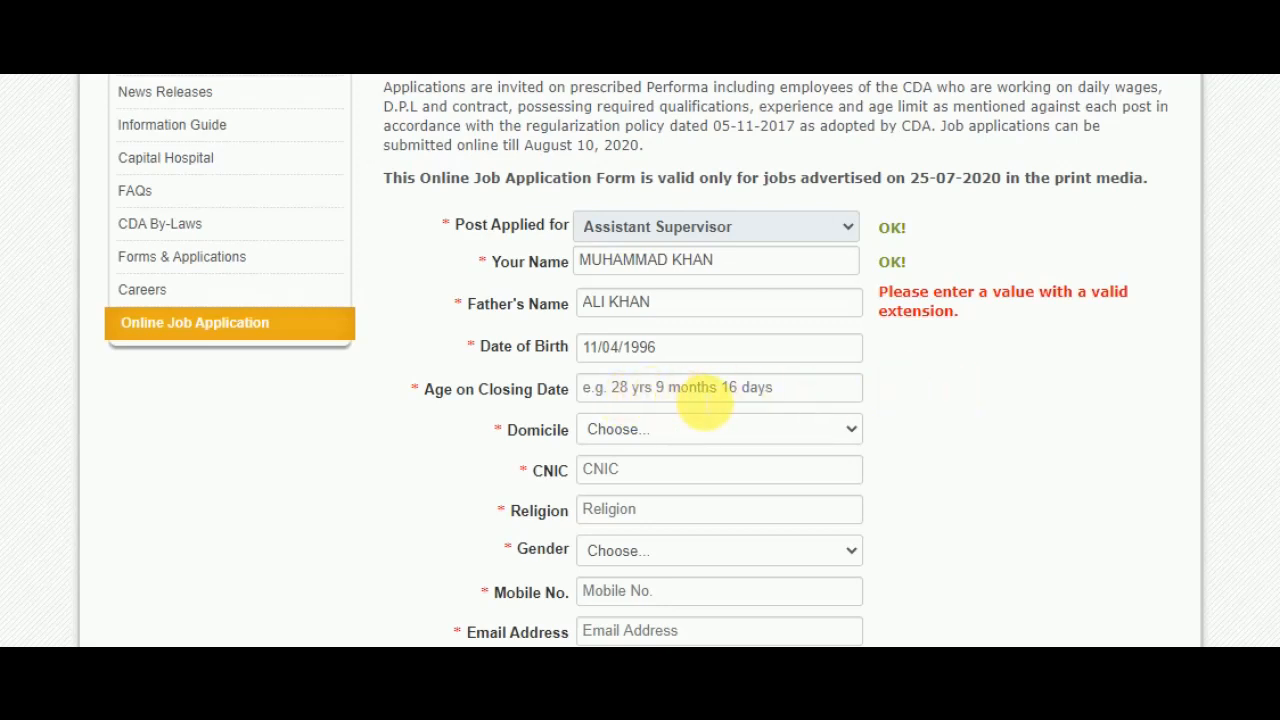
- Enter '24 YEARS 6 MONTHS 13 DAYS' as age on closing date, fixing typos, and show the Domicile list
left_click(640, 395)
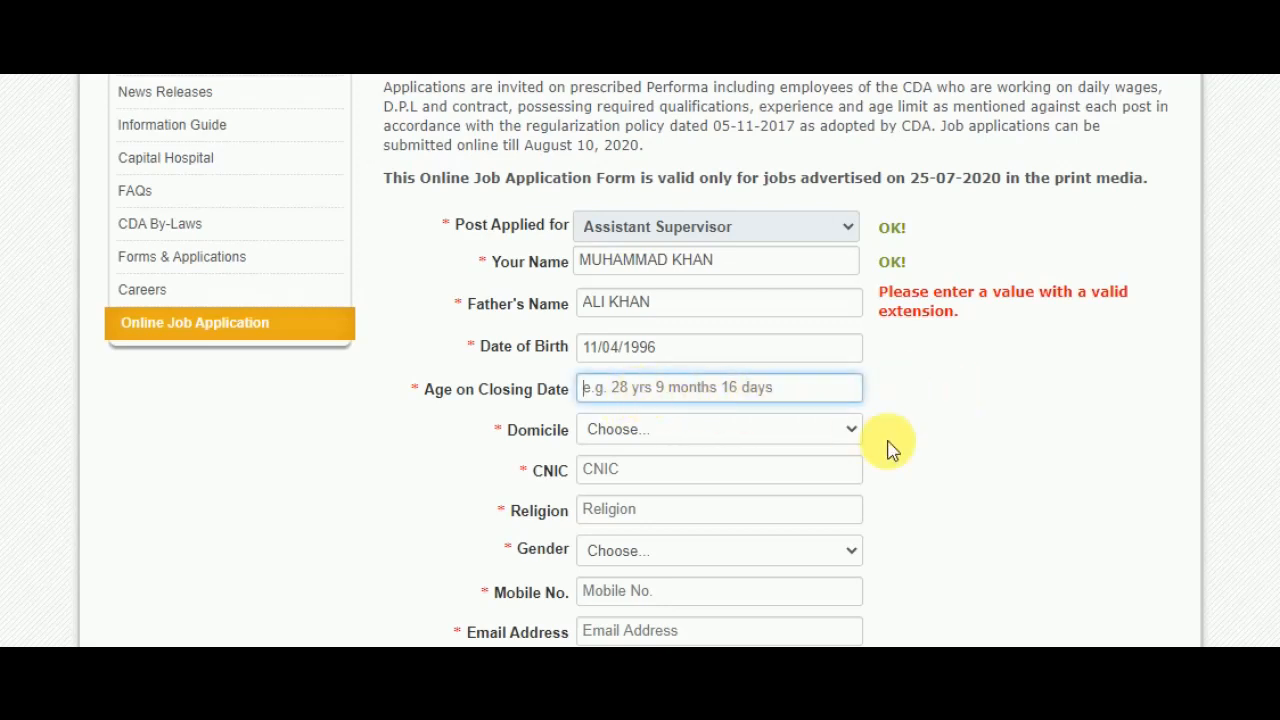
type("24")
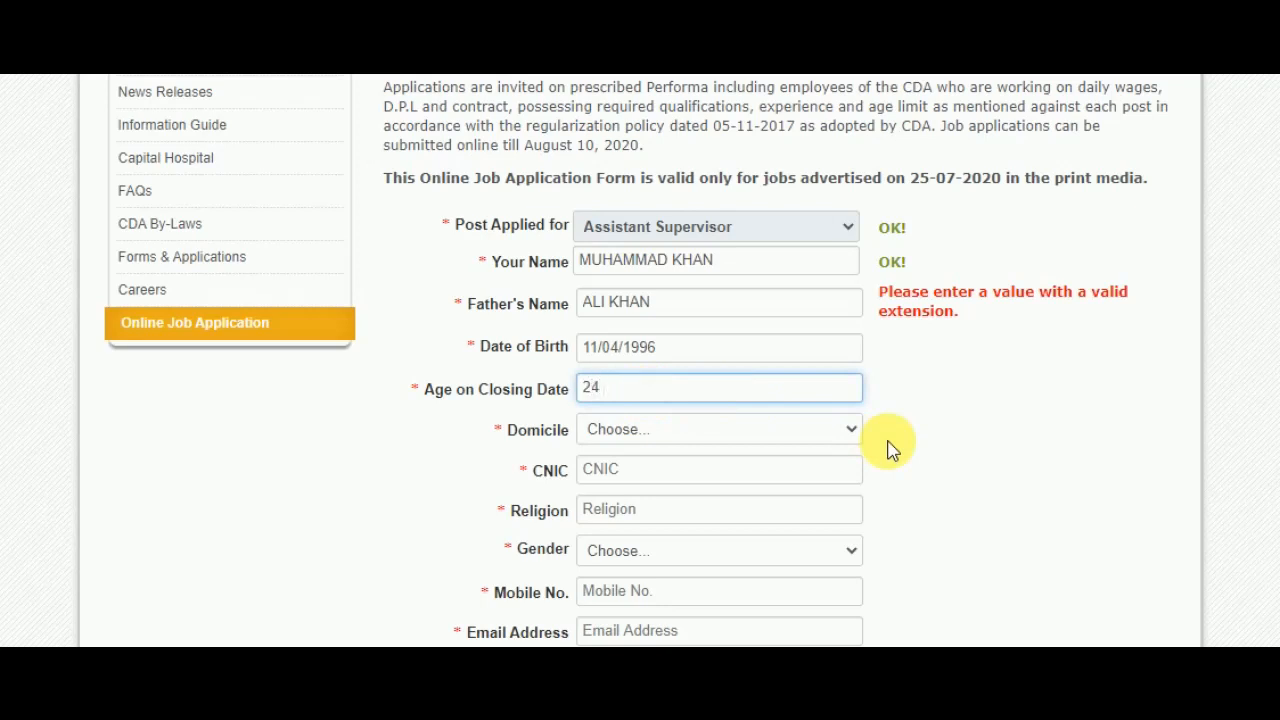
type(" y")
key("BackSpace")
key("BackSpace")
type("YEARS 6 MONTHS 13 DAU")
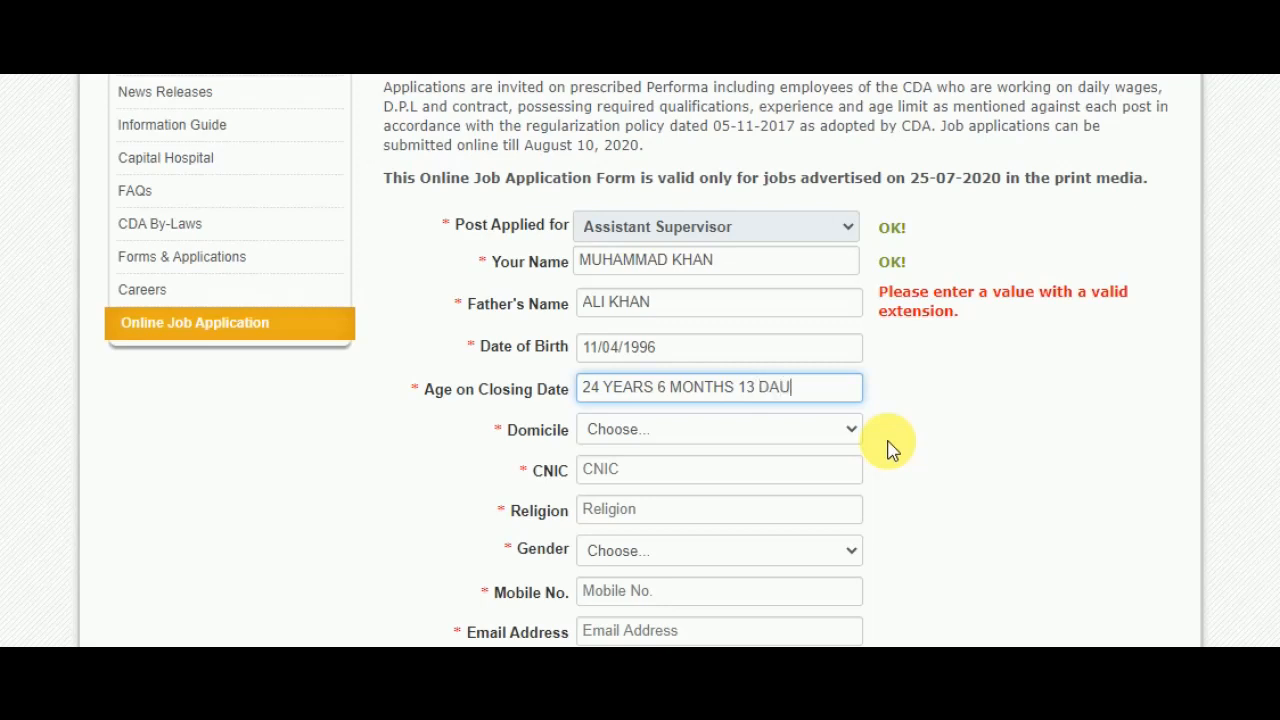
key("BackSpace")
type("YS")
left_click(743, 434)
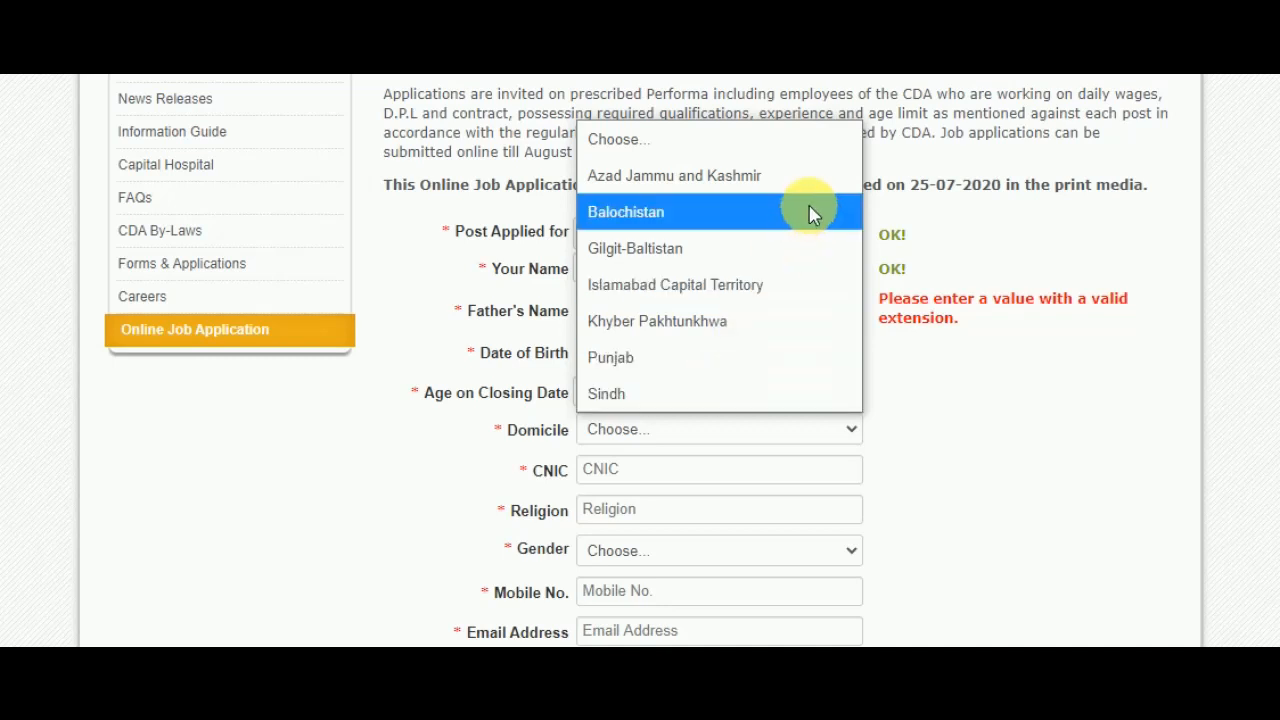
- Choose Khyber Pakhtunkhwa as domicile and enter the applicant's CNIC number
left_click(754, 318)
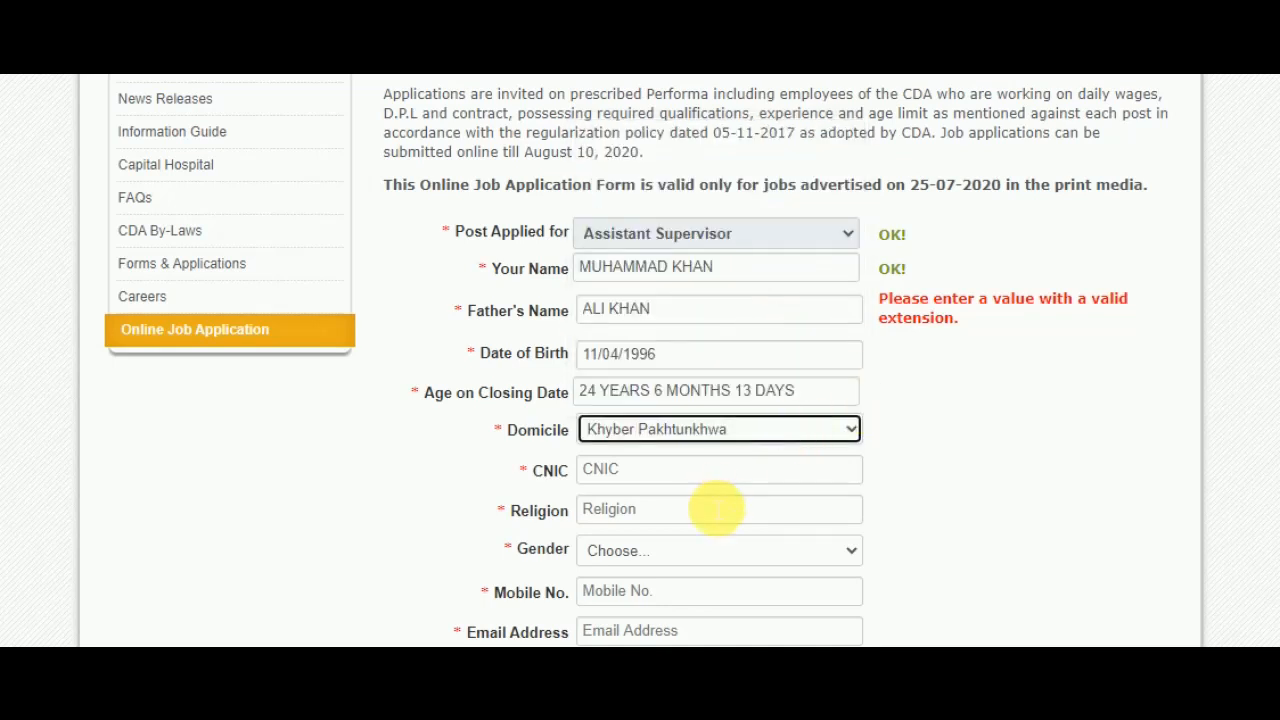
left_click(726, 478)
key("Left")
key("Left")
key("Left")
key("Left")
key("Left")
key("Left")
key("Left")
key("Left")
key("Left")
key("Left")
key("Left")
key("Left")
key("Left")
key("Left")
key("Left")
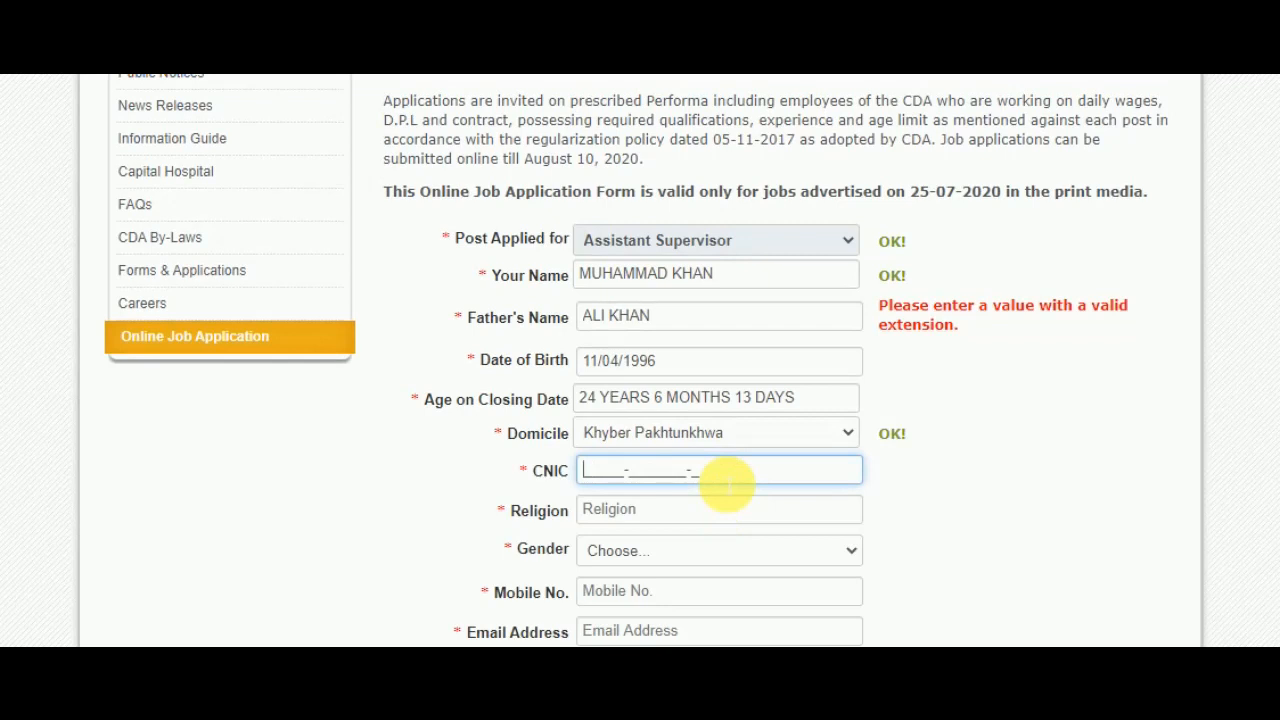
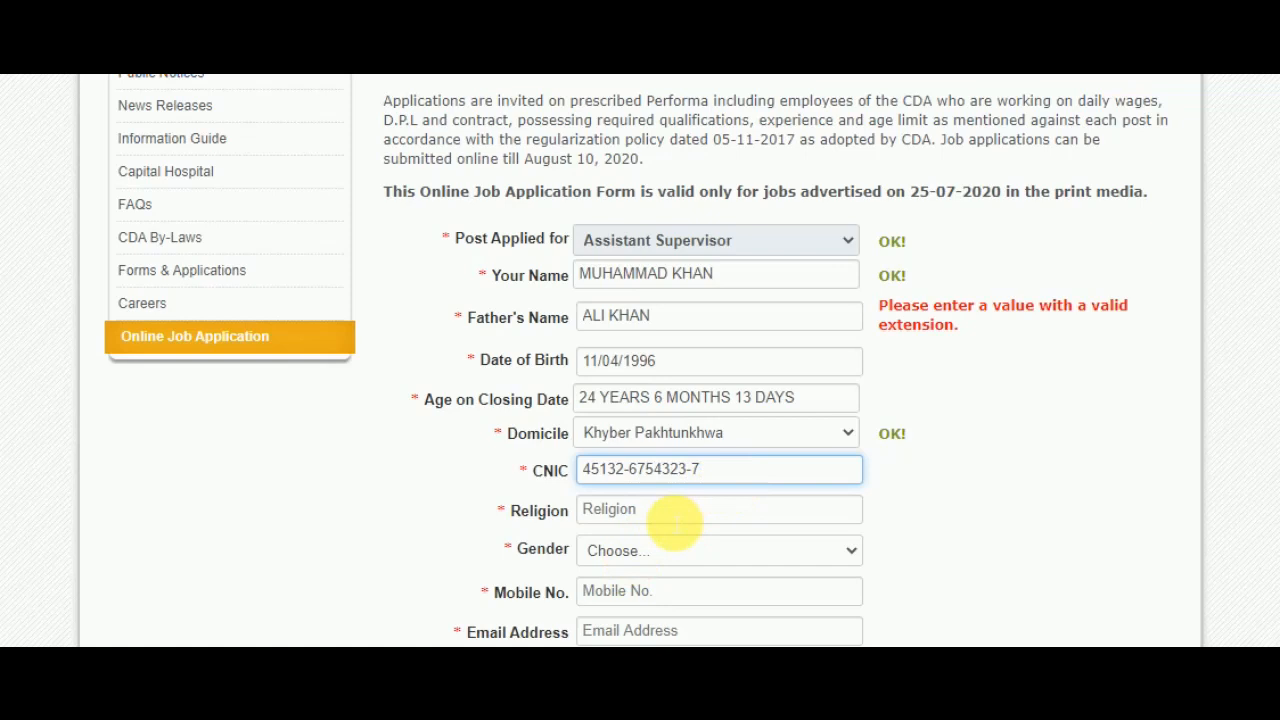
- Set religion to ISLAM and gender to Male
left_click(674, 521)
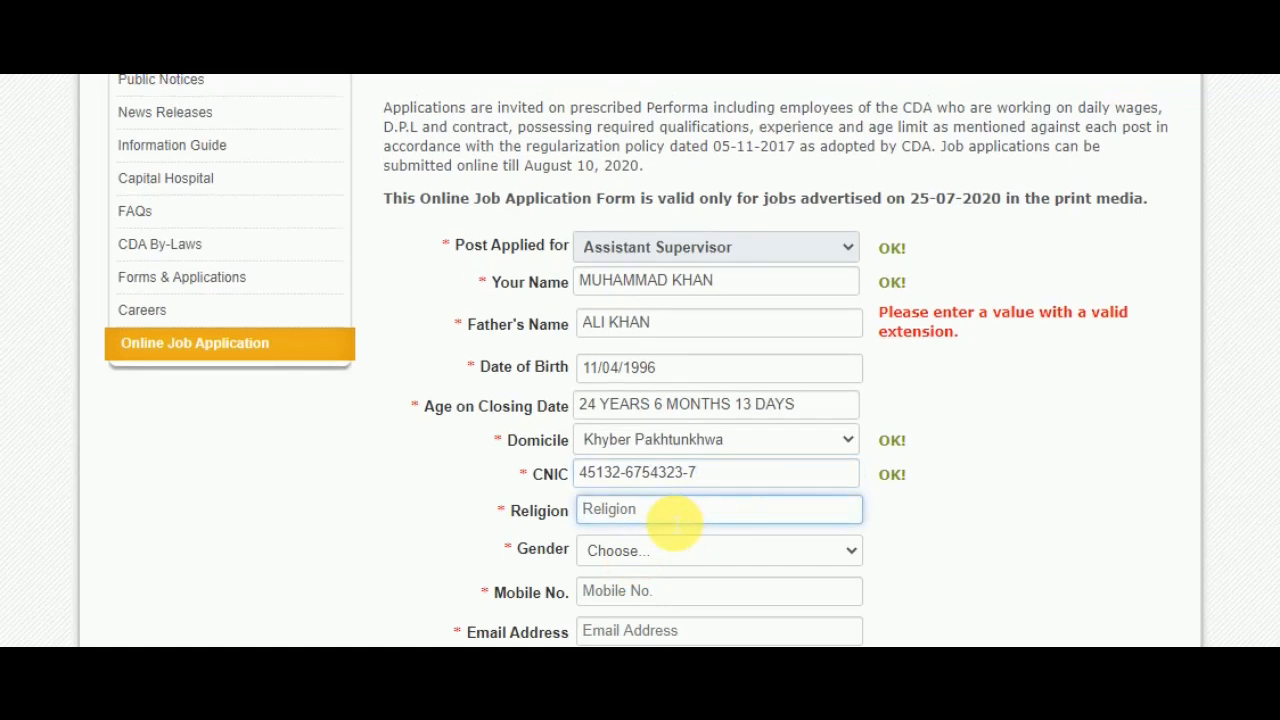
type("i")
key("BackSpace")
type("ISLAM")
left_click(697, 545)
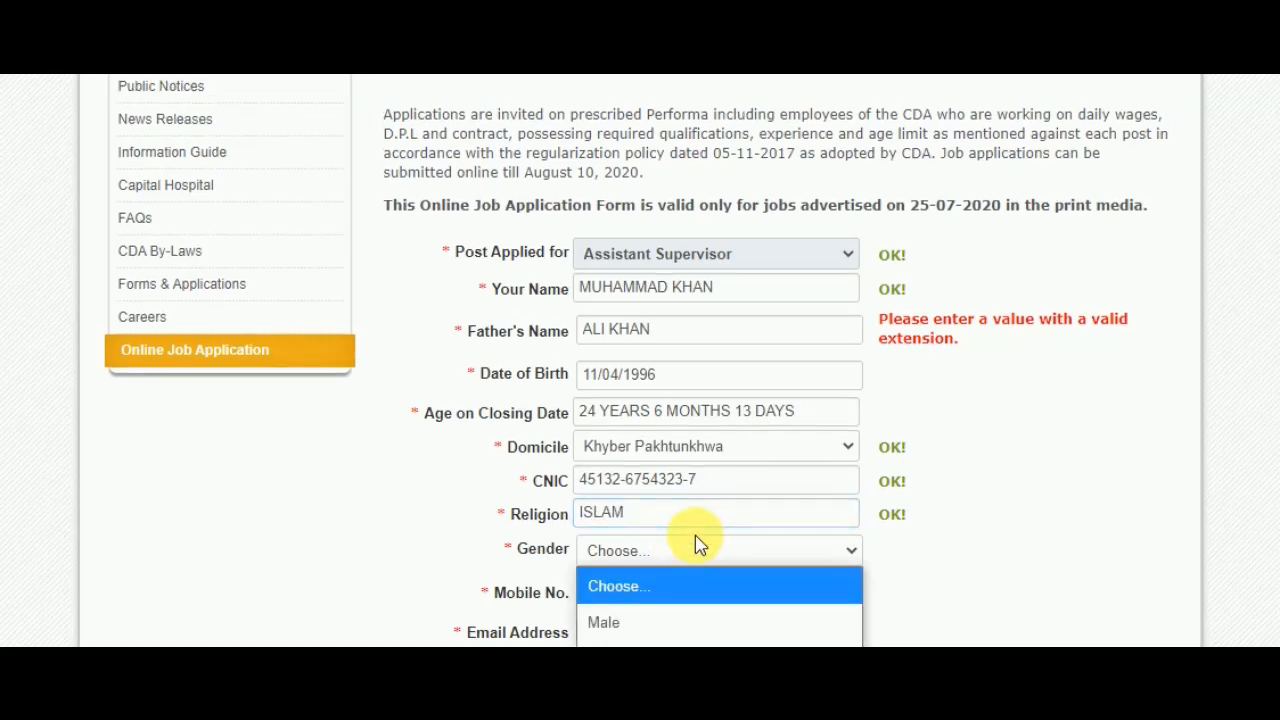
left_click(627, 624)
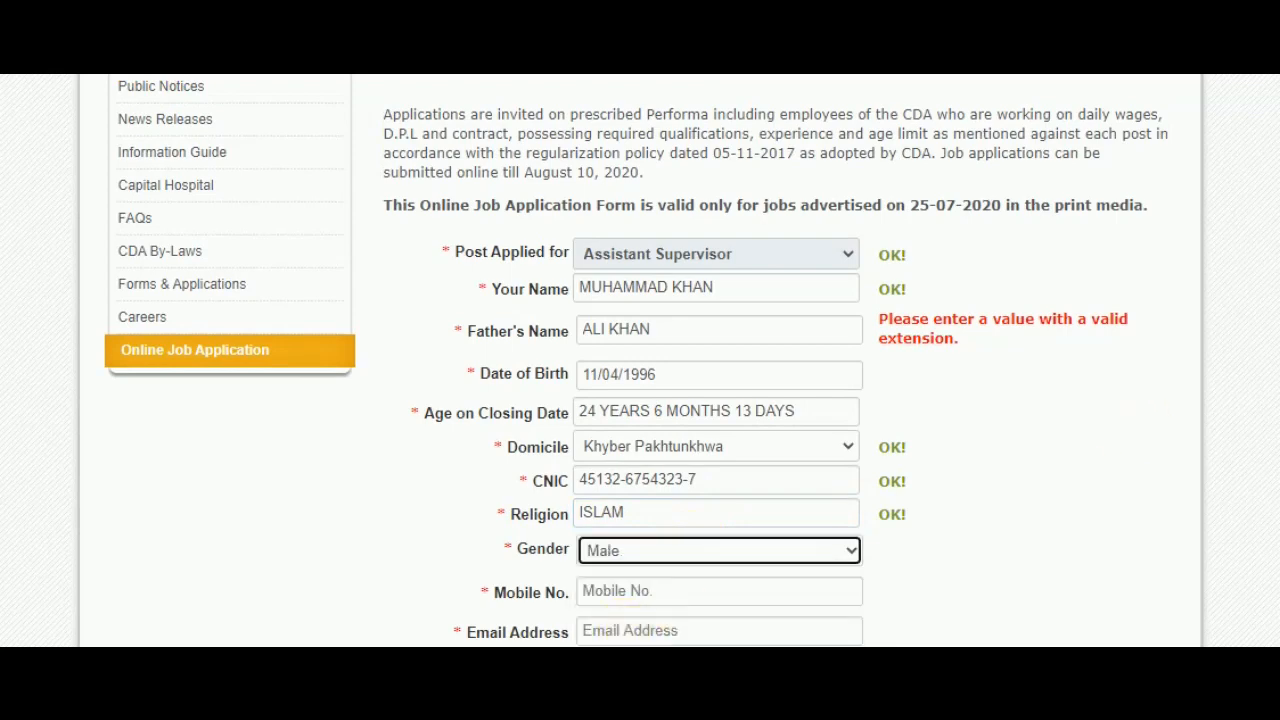
- Enter the applicant's mobile number, then their e-mail address after fixing a first-letter typo
scroll(1143, 429, "down", 4)
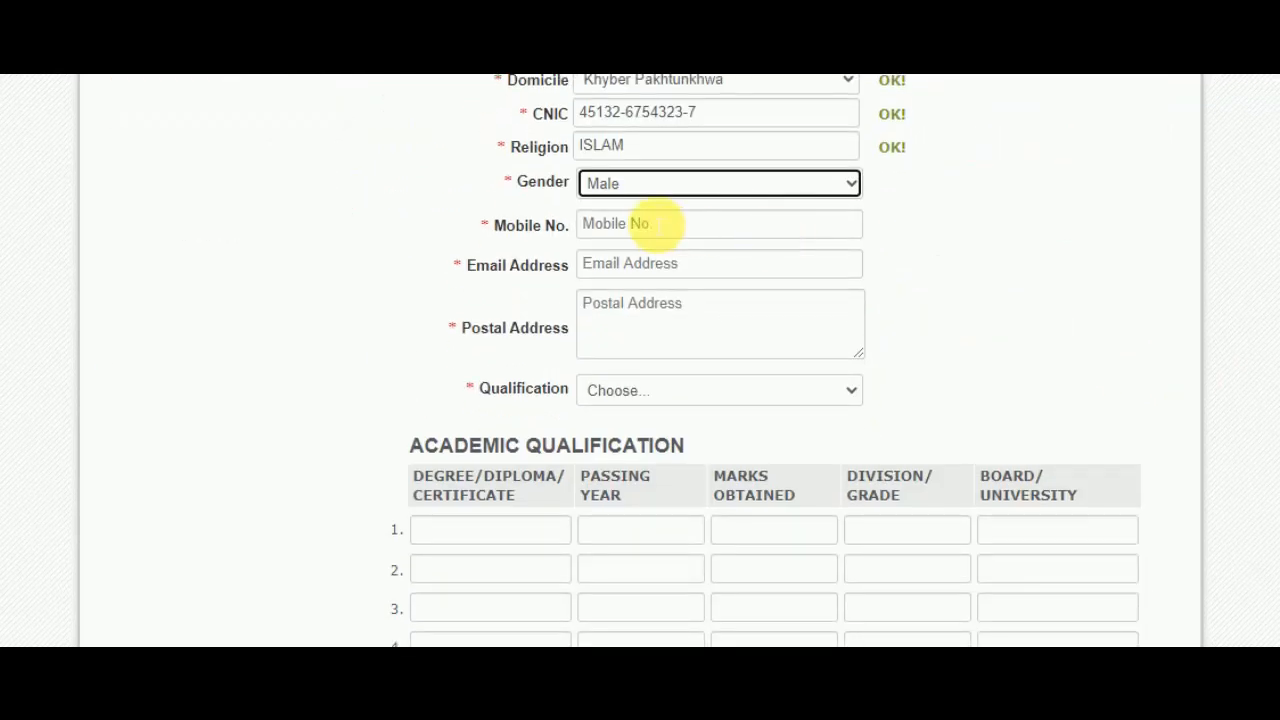
left_click(660, 224)
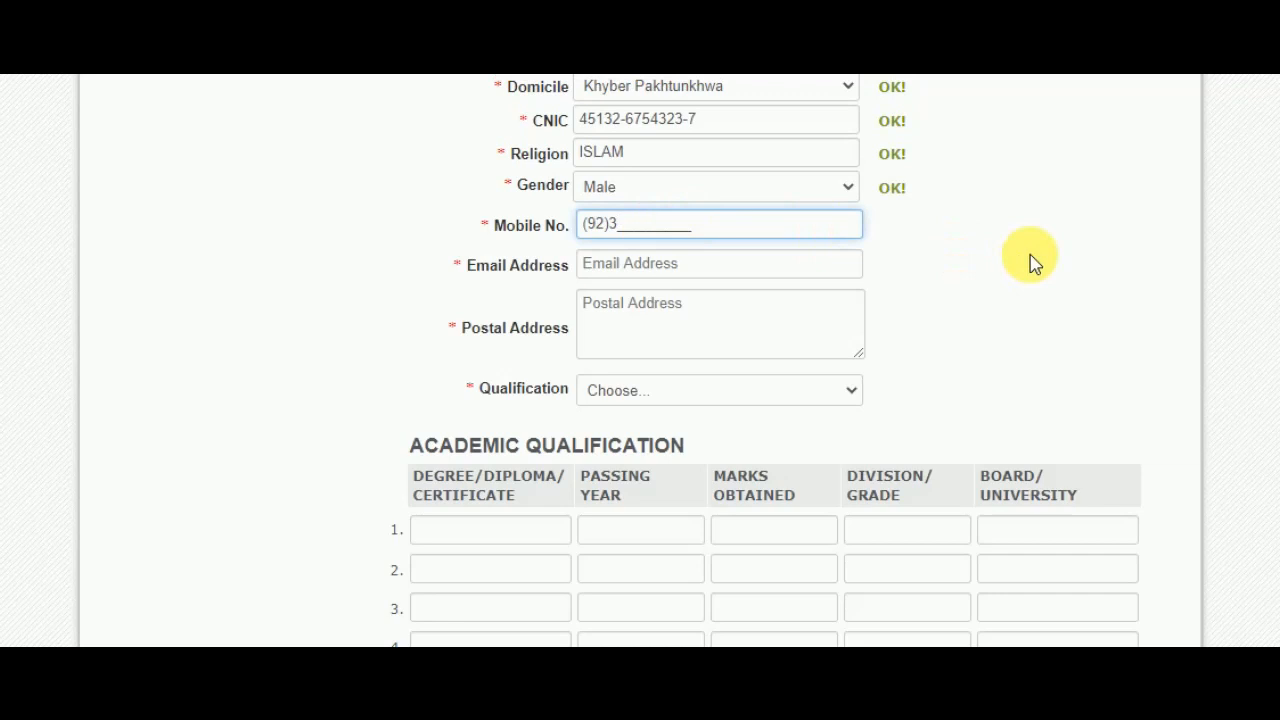
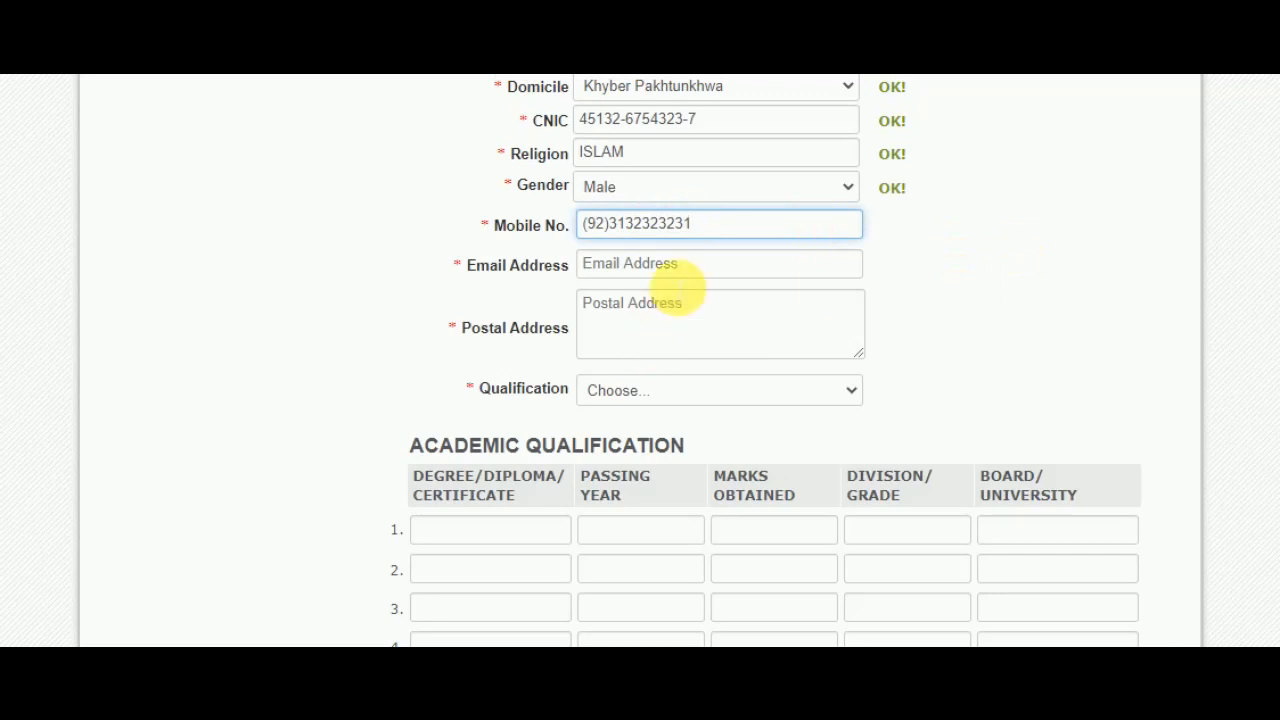
left_click(676, 268)
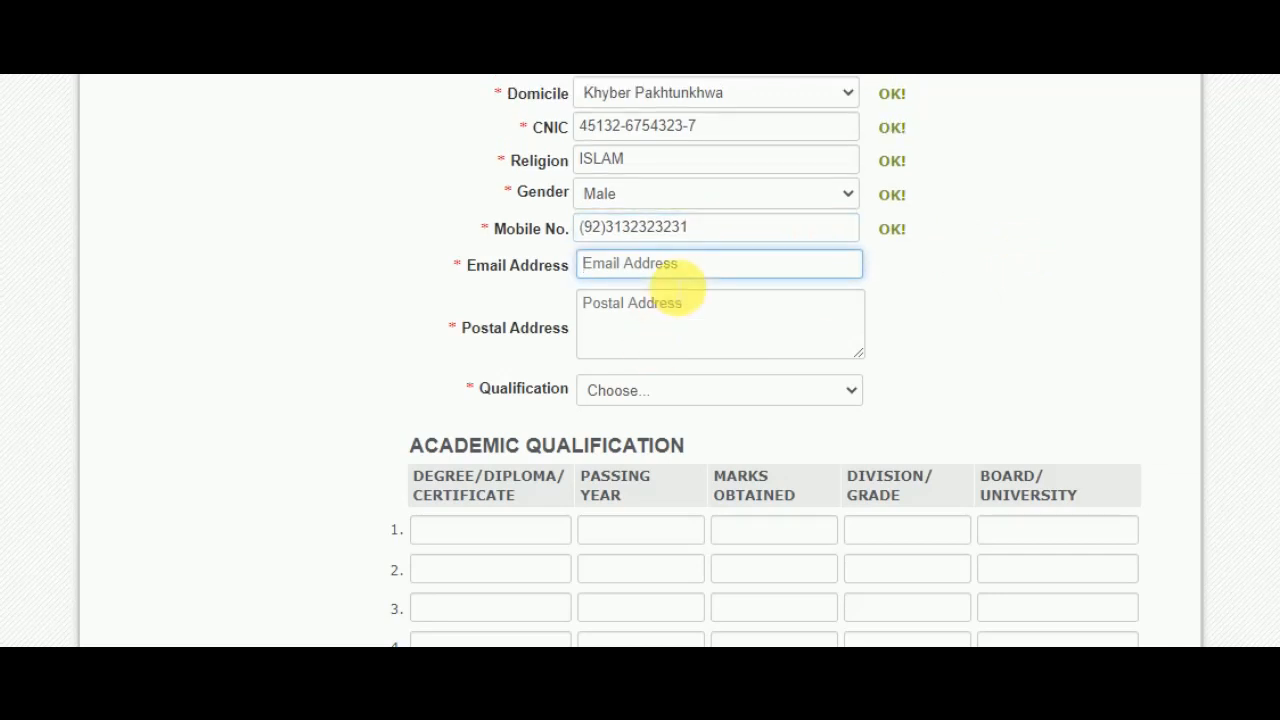
type("N")
key("BackSpace")
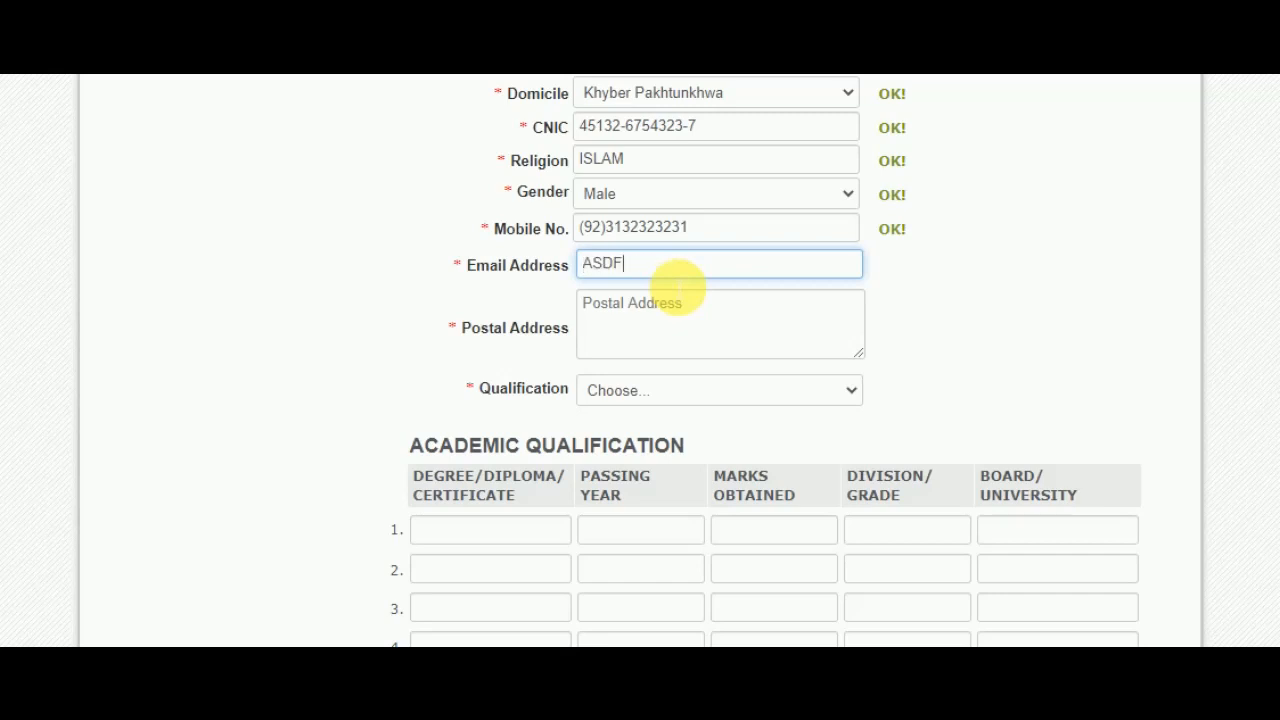
- Type the applicant's postal address, correcting the misspelled words and completing it through the province
left_click(700, 328)
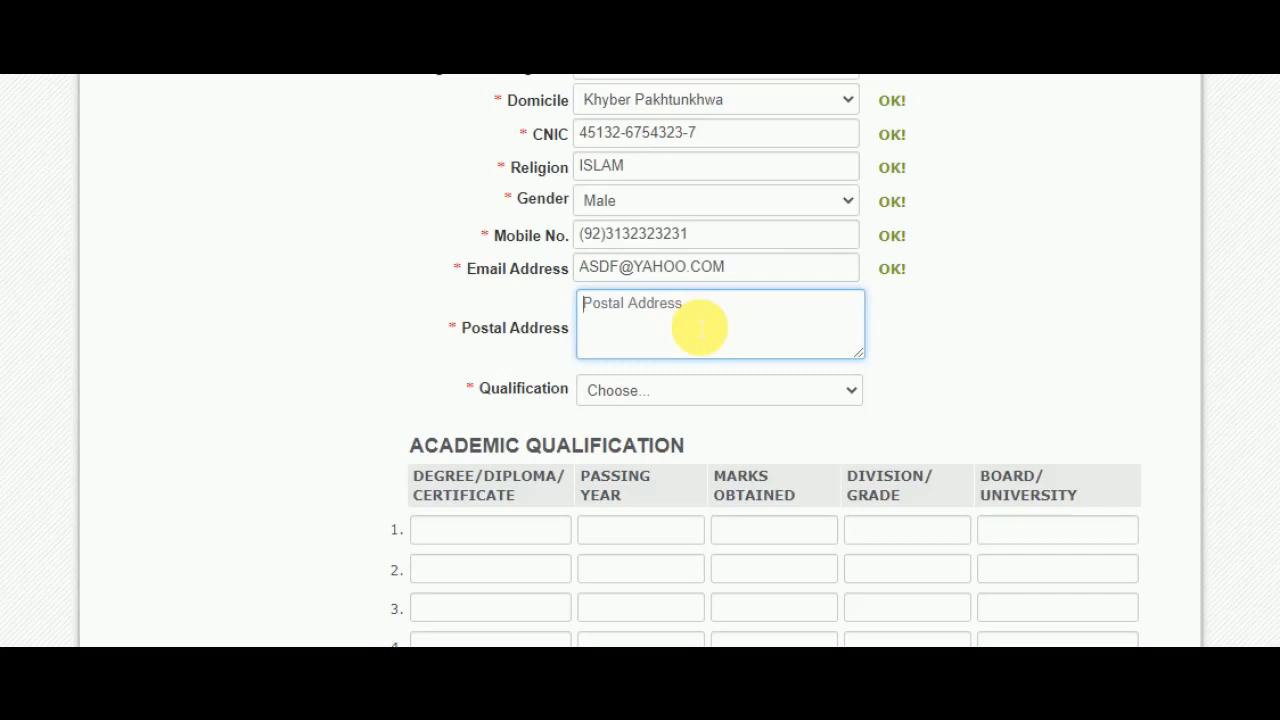
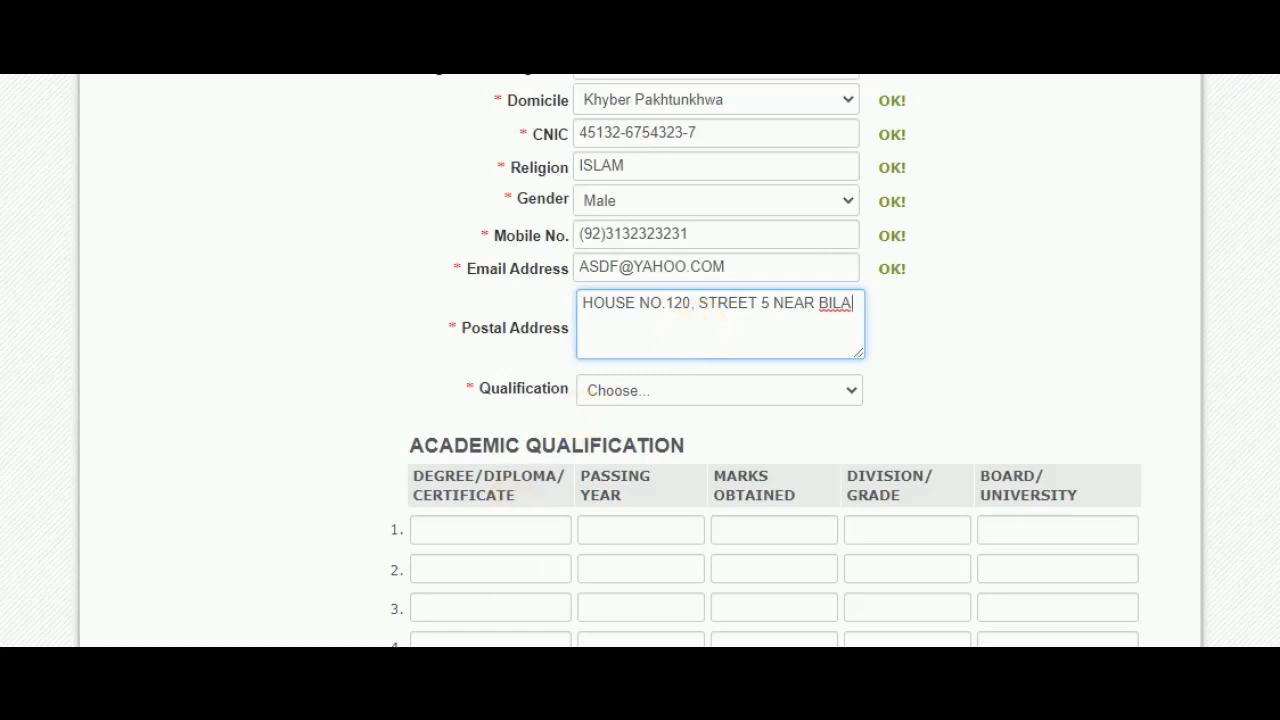
left_click(877, 233)
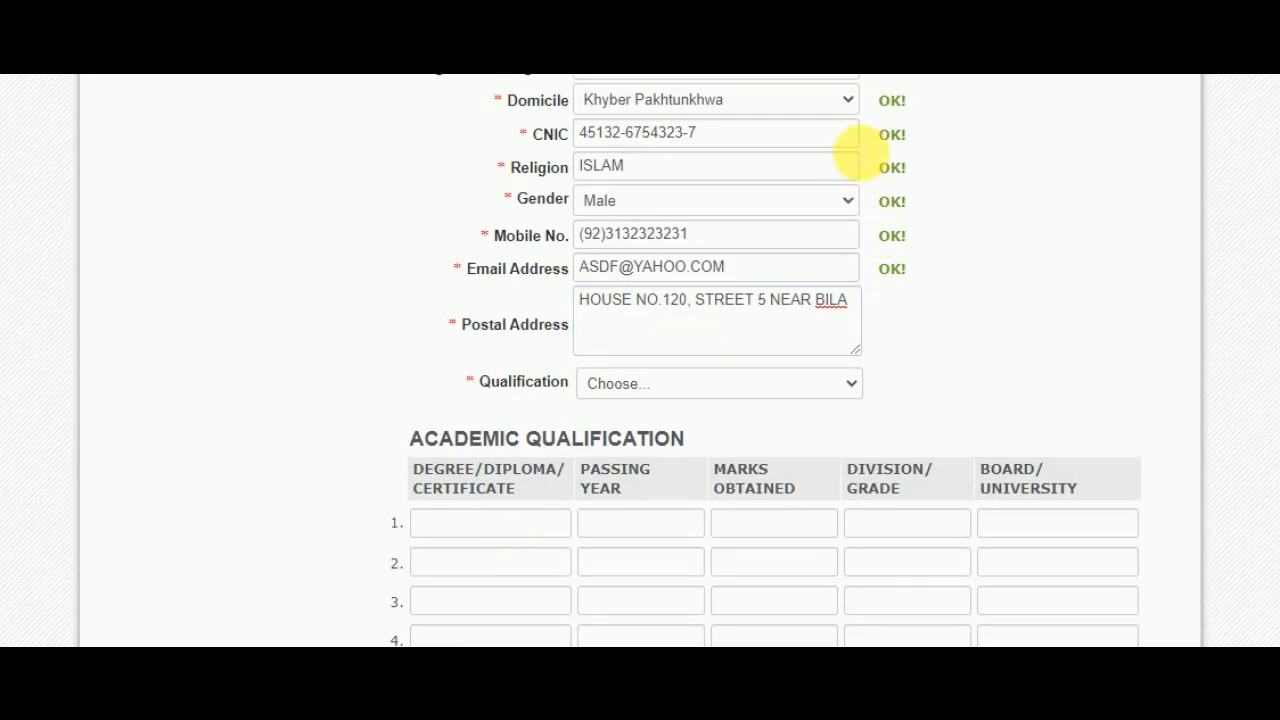
left_click(850, 305)
key("BackSpace")
key("BackSpace")
key("BackSpace")
key("BackSpace")
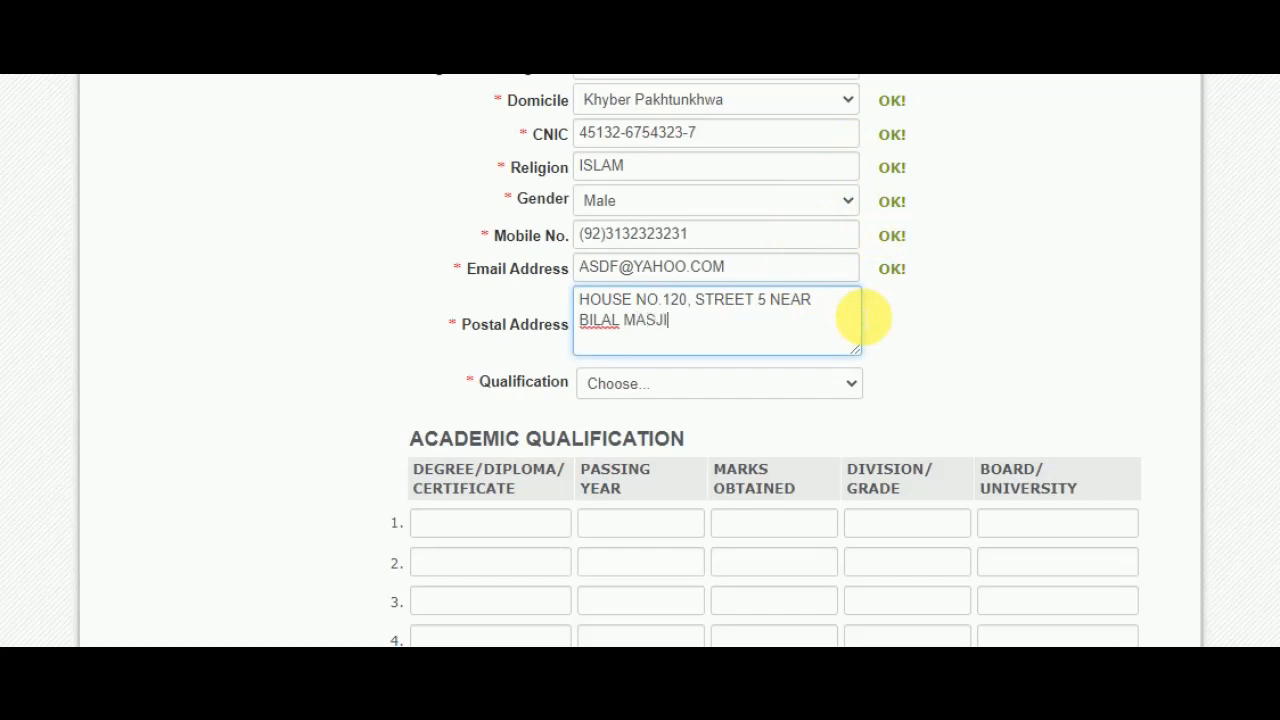
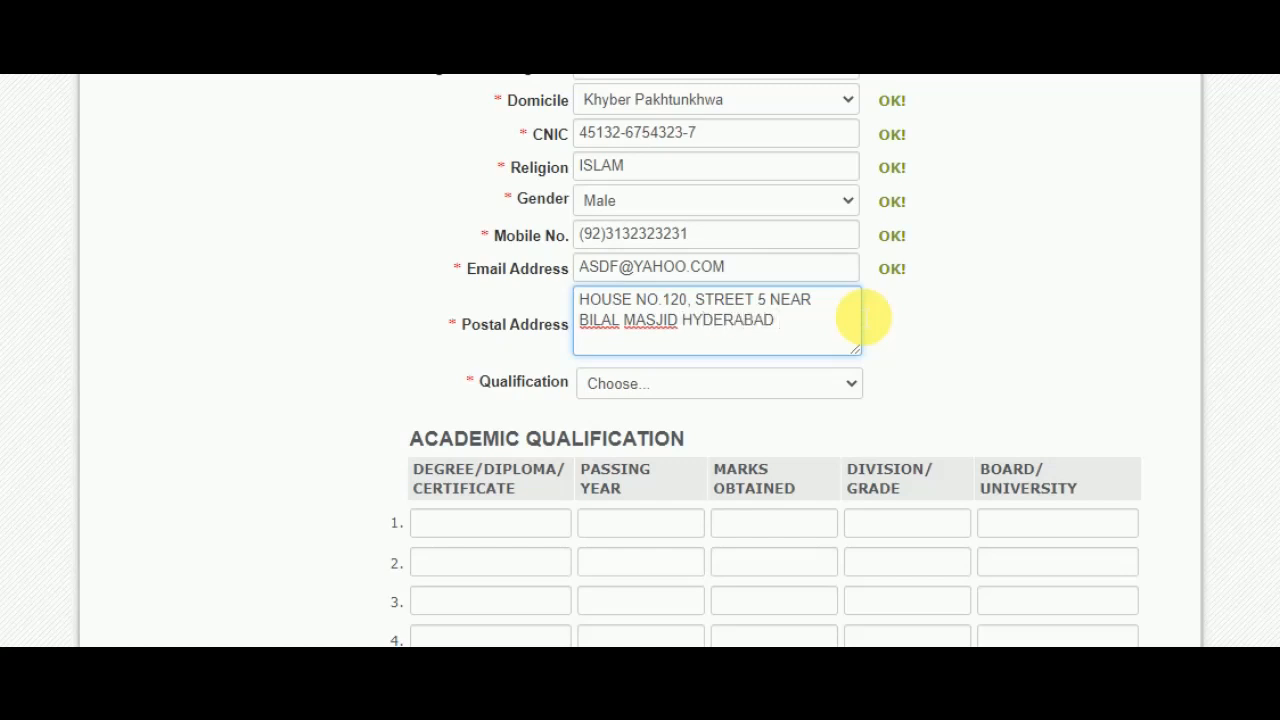
- Choose Intermediate from the Qualification dropdown
left_click(780, 387)
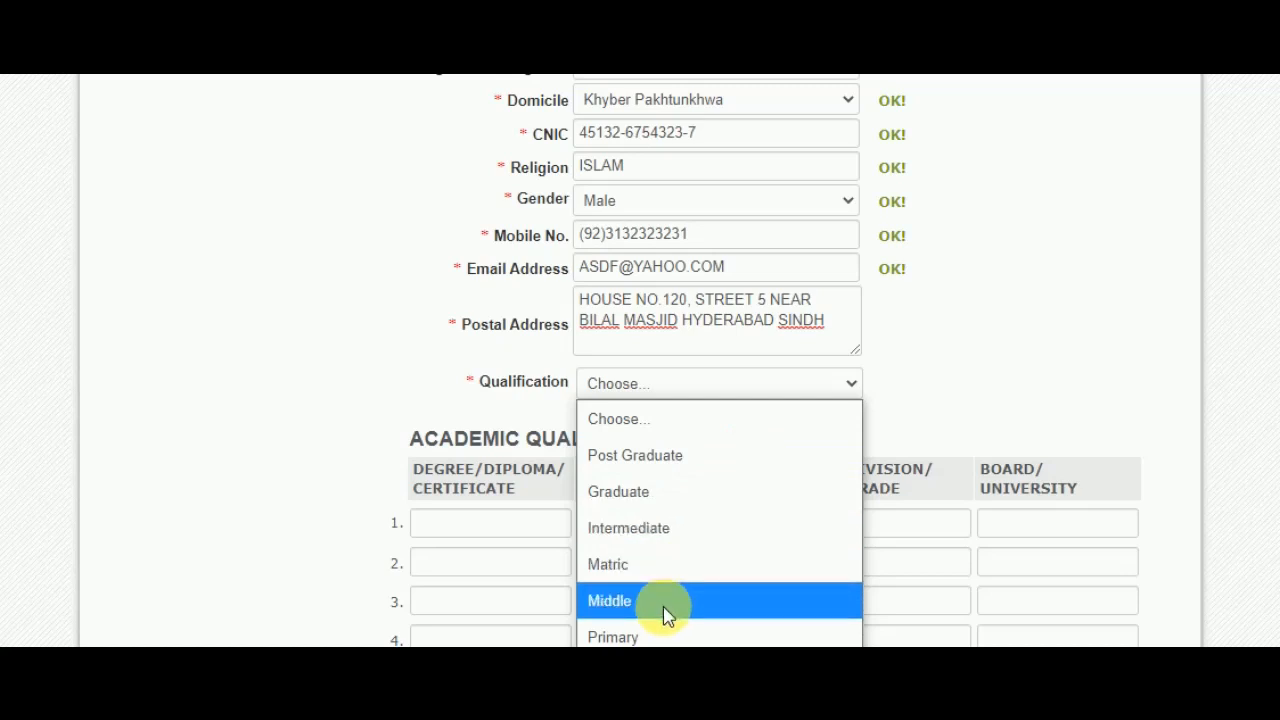
left_click(718, 530)
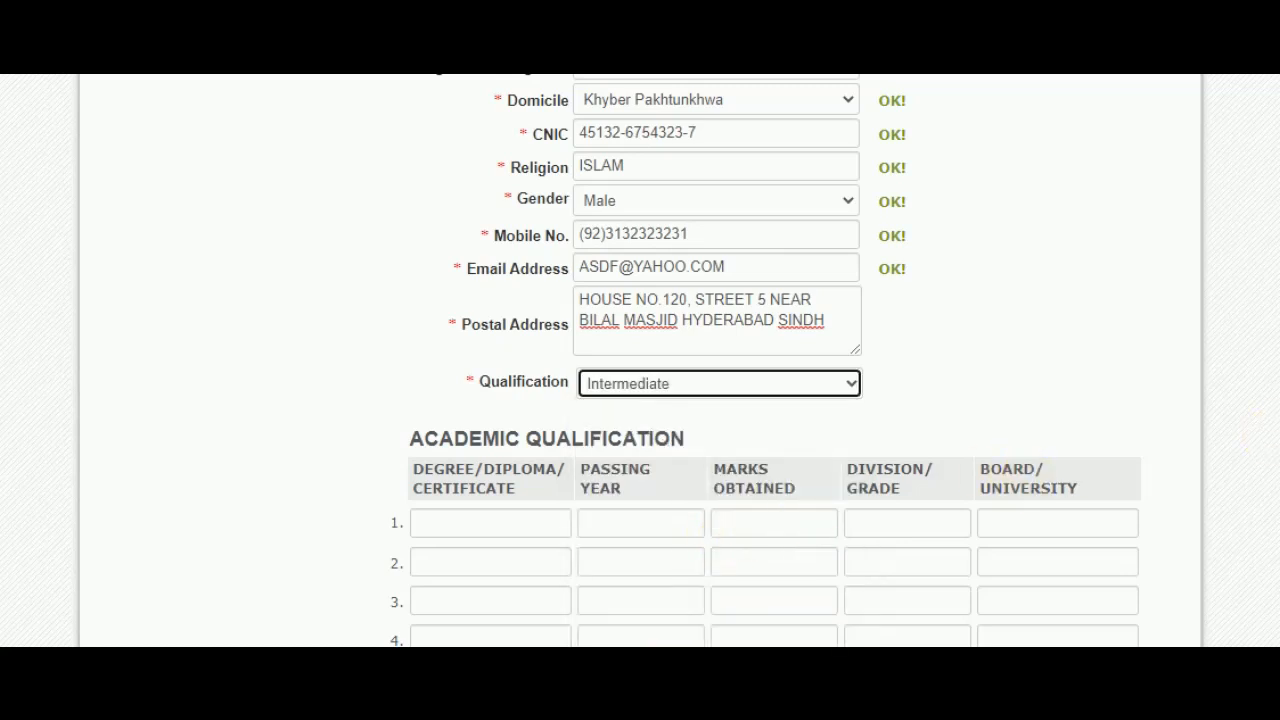
scroll(766, 360, "down", 3)
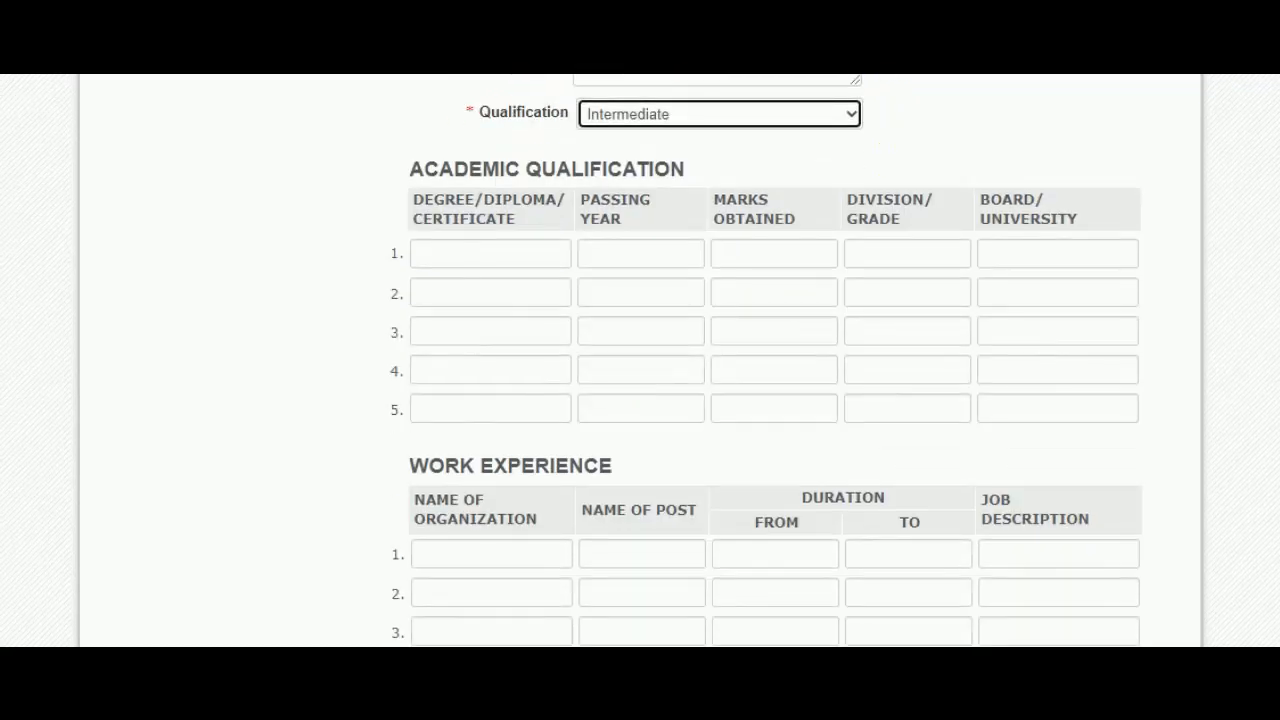
- Enter Matriculation, passing year 2011 and 540 marks in academic row 1
left_click(490, 255)
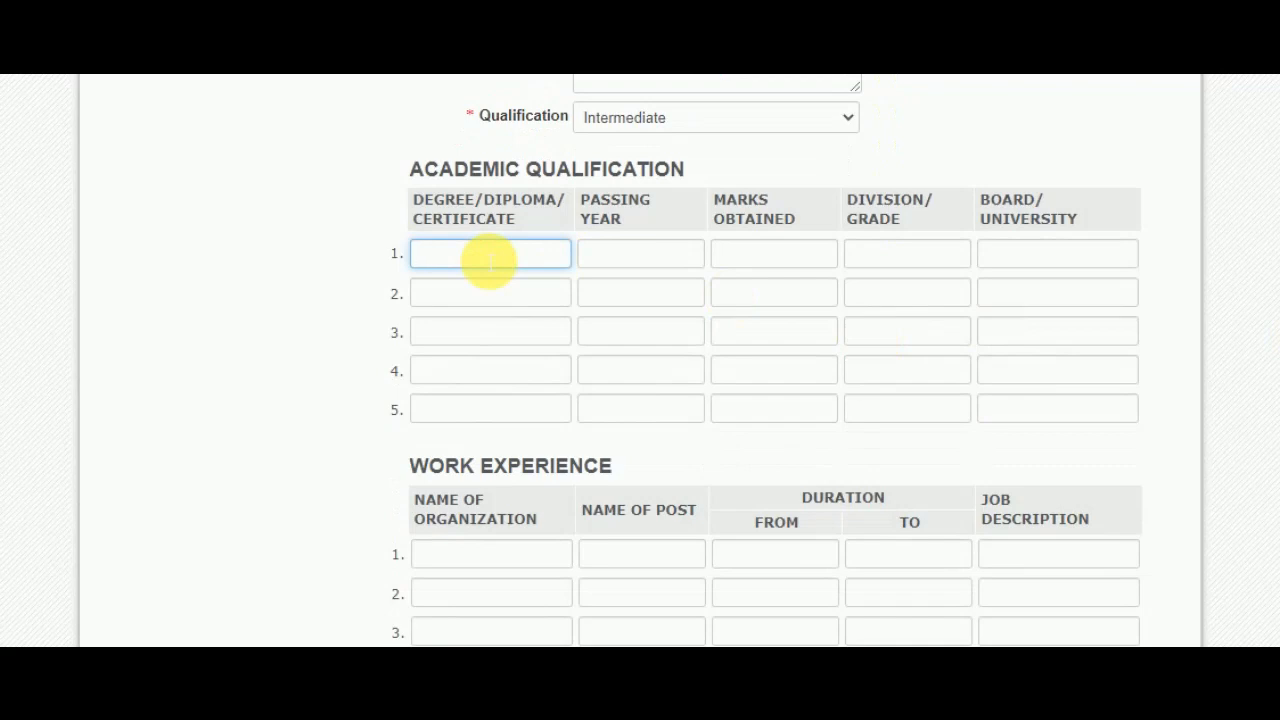
type("Ma")
type("triculation")
left_click(608, 257)
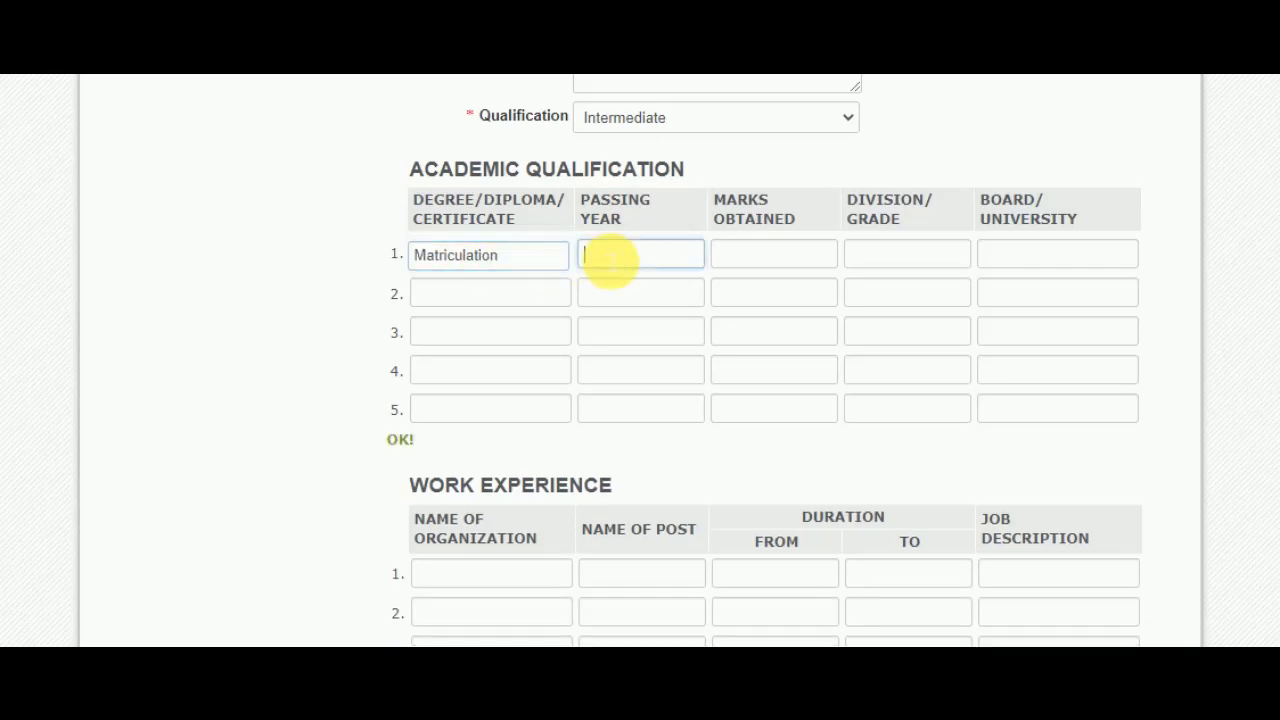
type("2011")
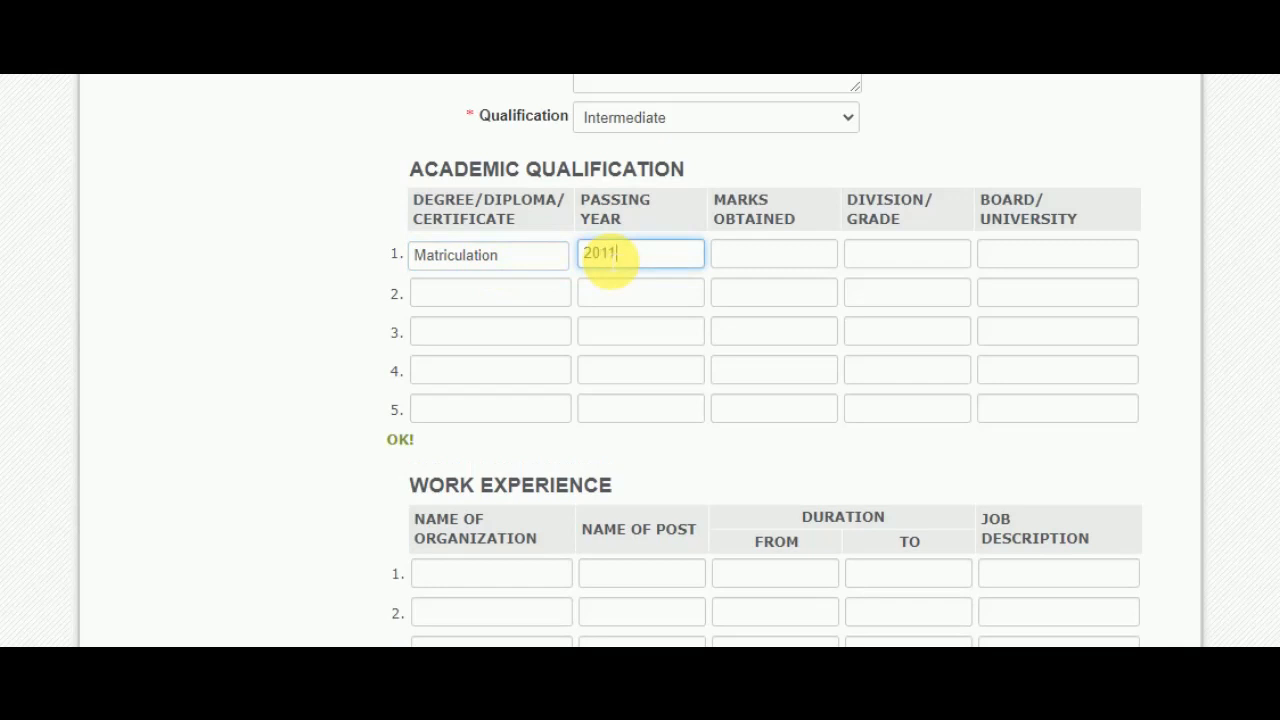
left_click(793, 268)
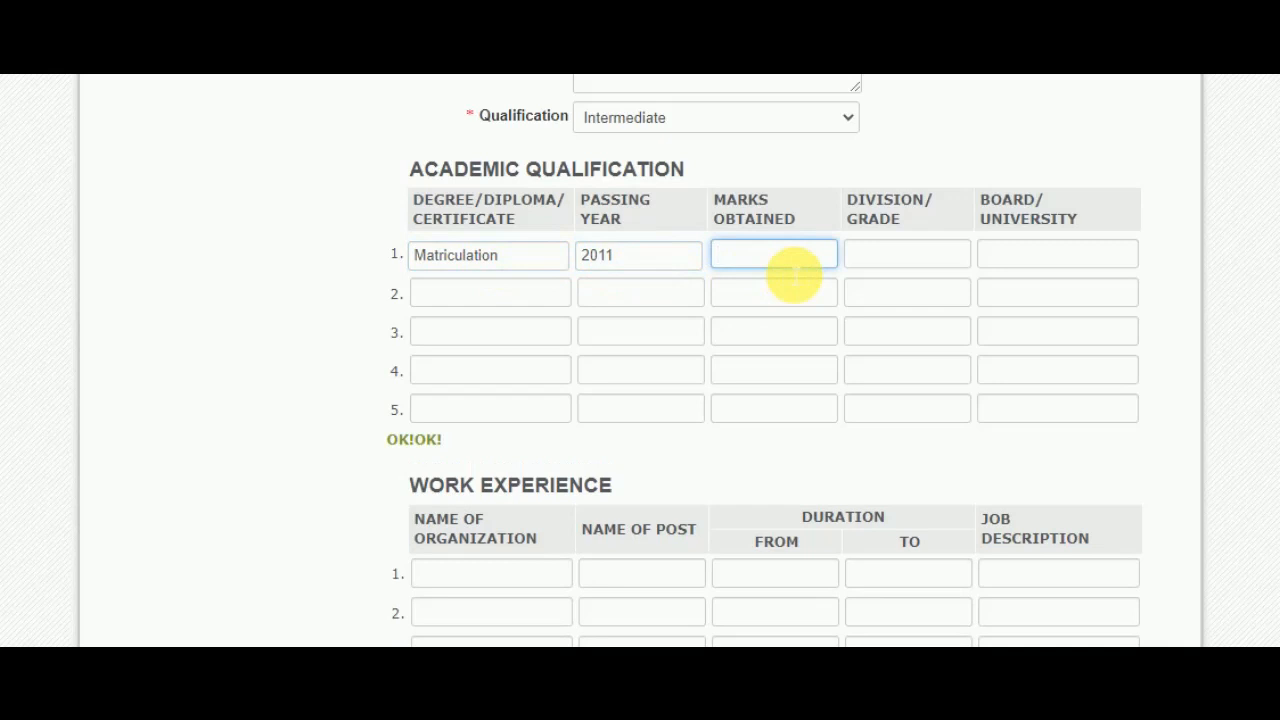
type("540")
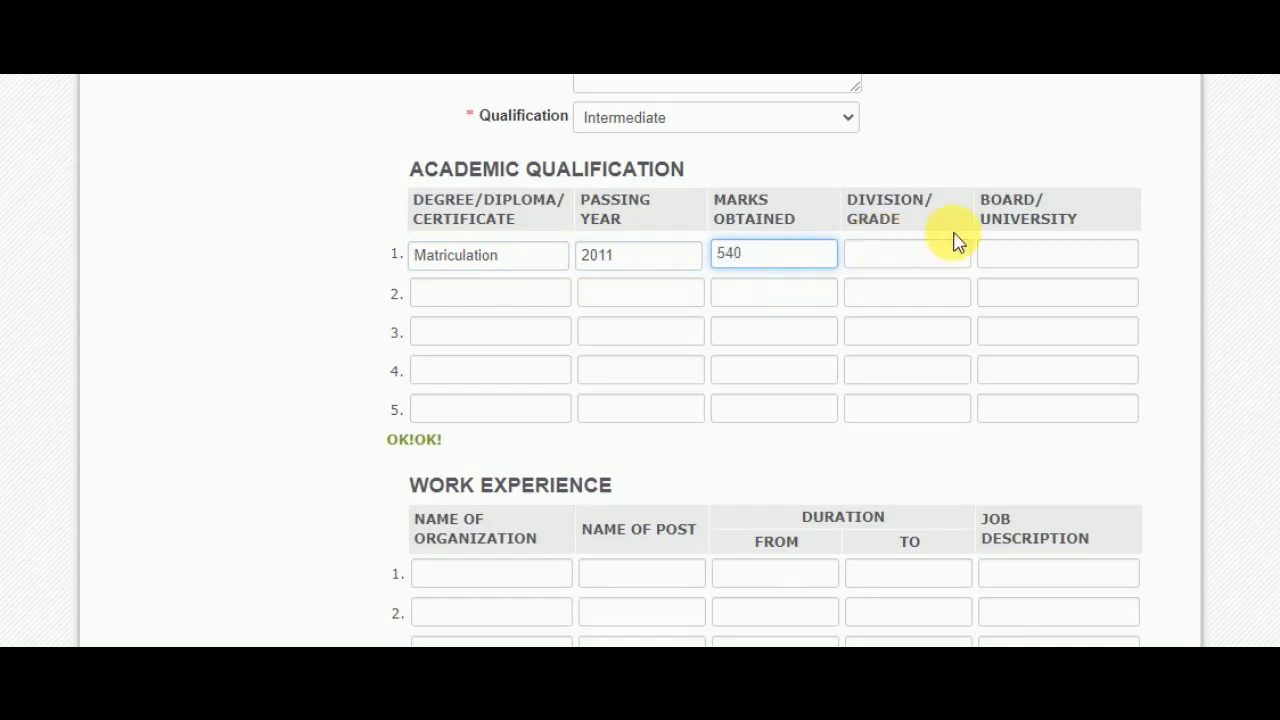
- Add grade B and board BISE Hyderabad to academic row 1
left_click(920, 257)
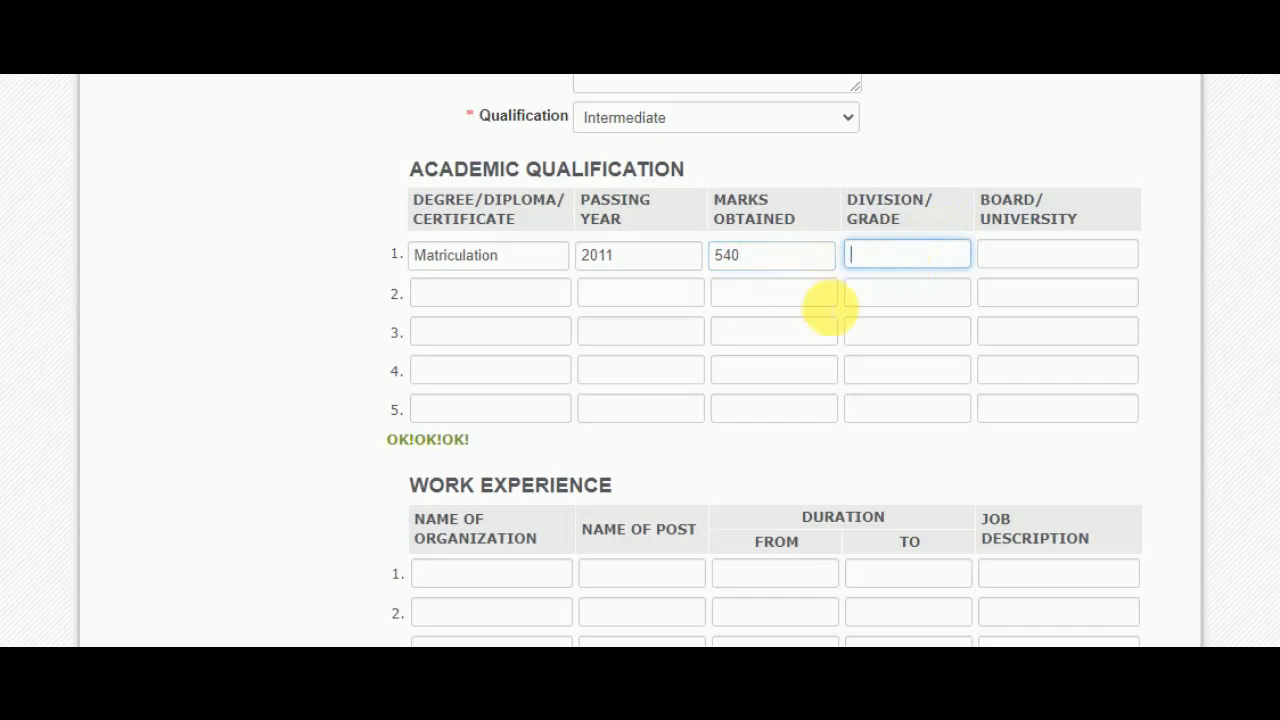
type("A")
key("BackSpace")
type("B")
left_click(1085, 270)
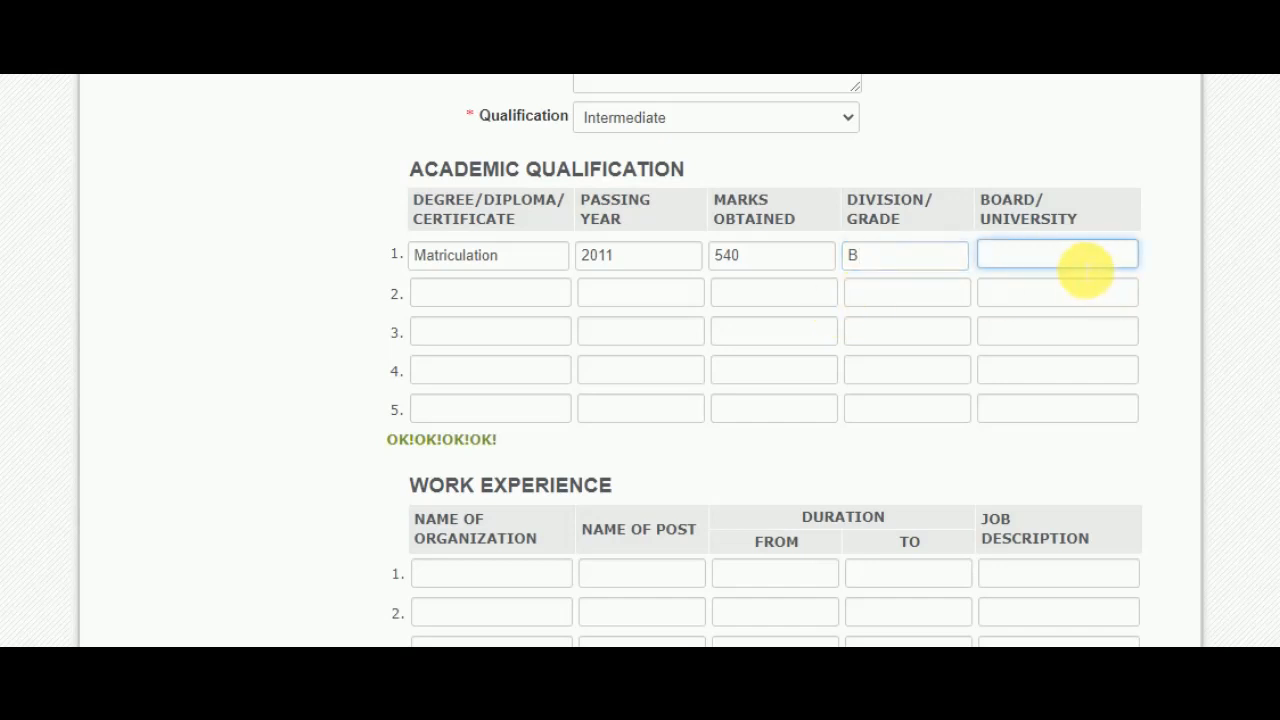
type("BISE Hydera")
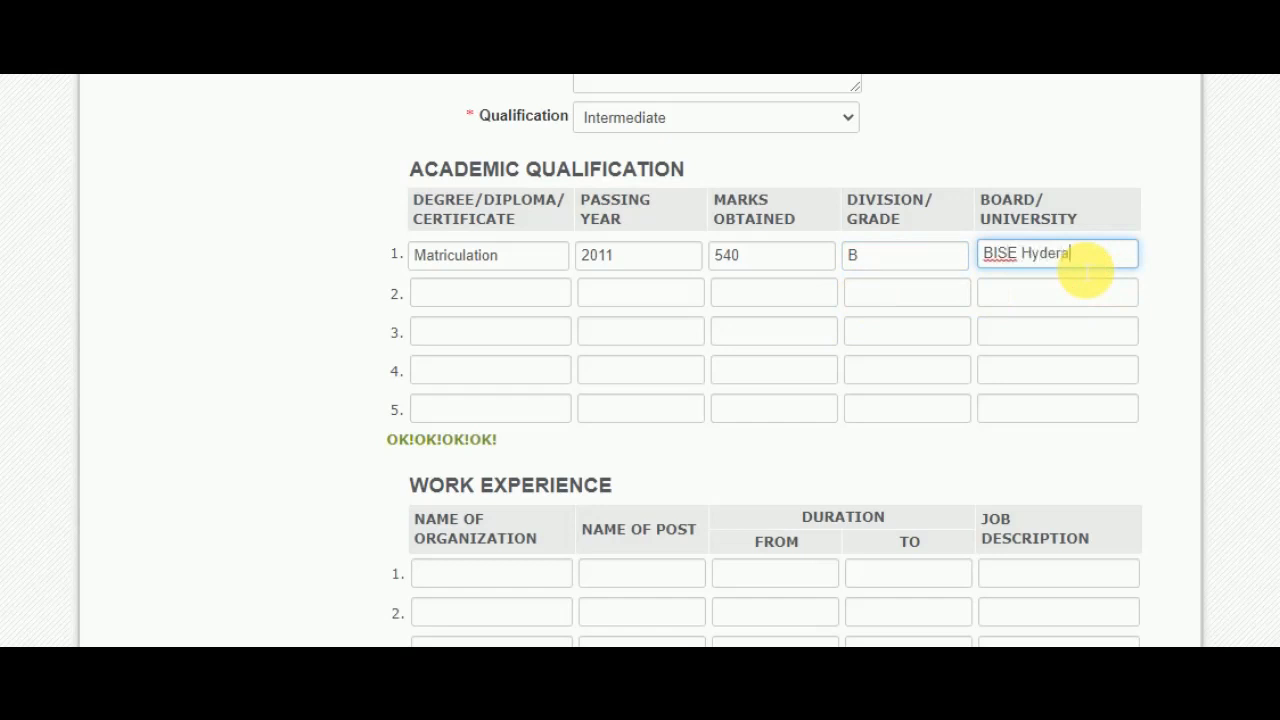
type("bad")
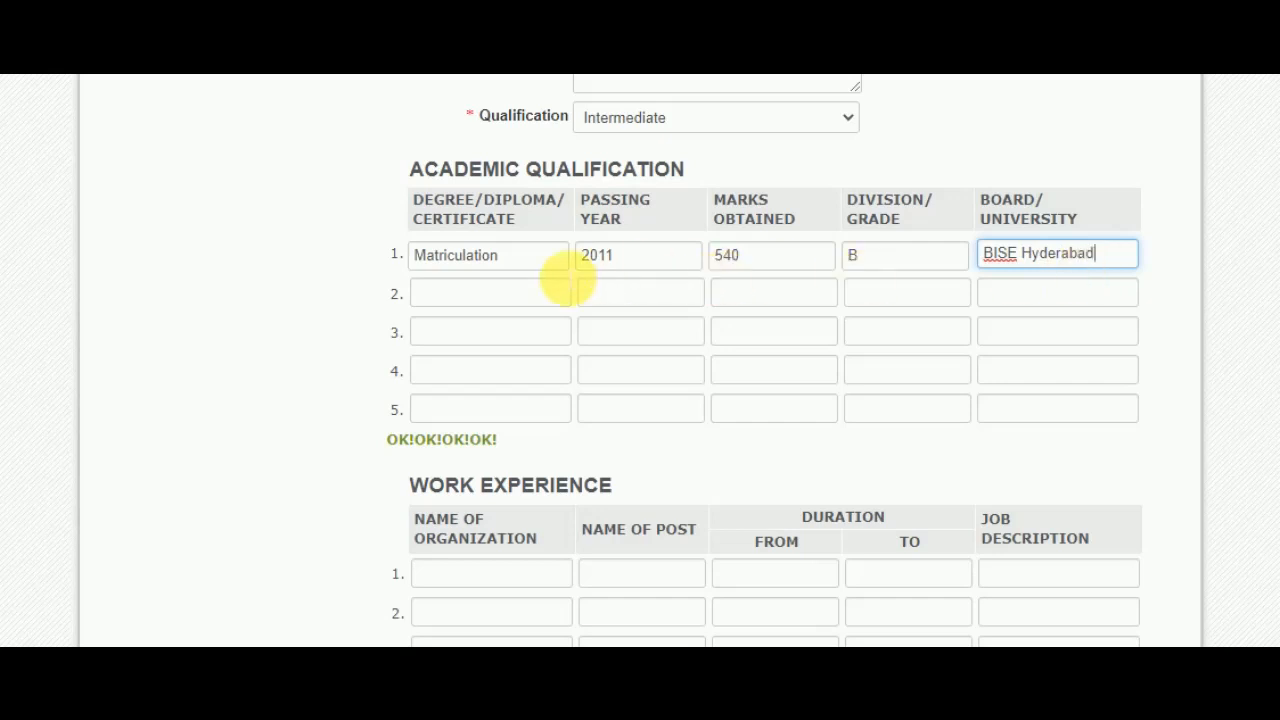
left_click(507, 300)
left_click(631, 295)
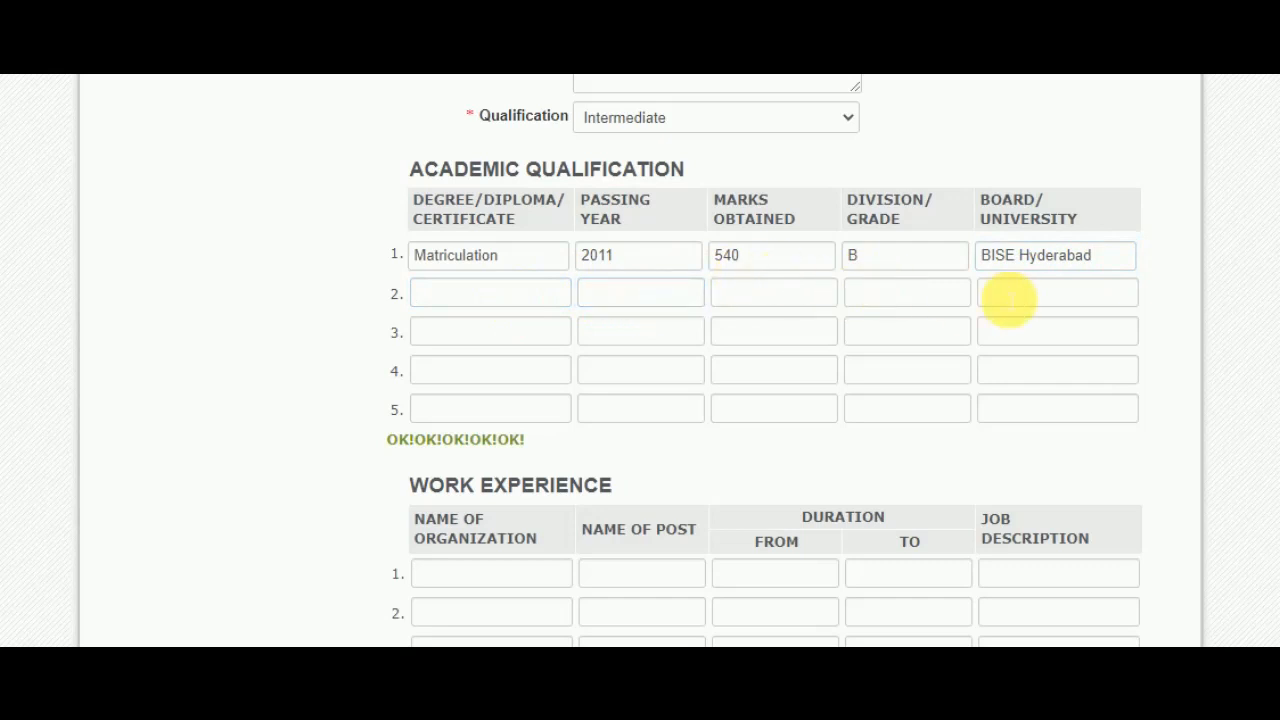
scroll(665, 272, "down", 1)
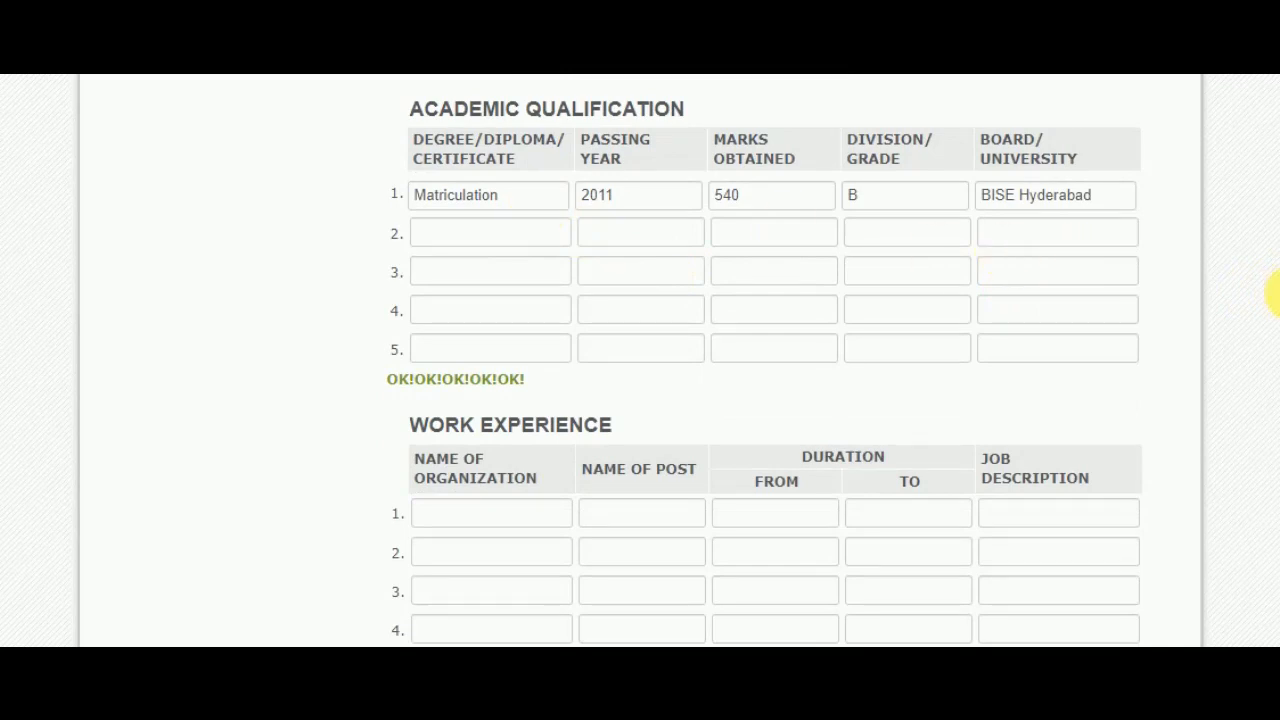
- Scroll down to the Work Experience table and select row 1's Name of Organization field
scroll(1275, 294, "down", 2)
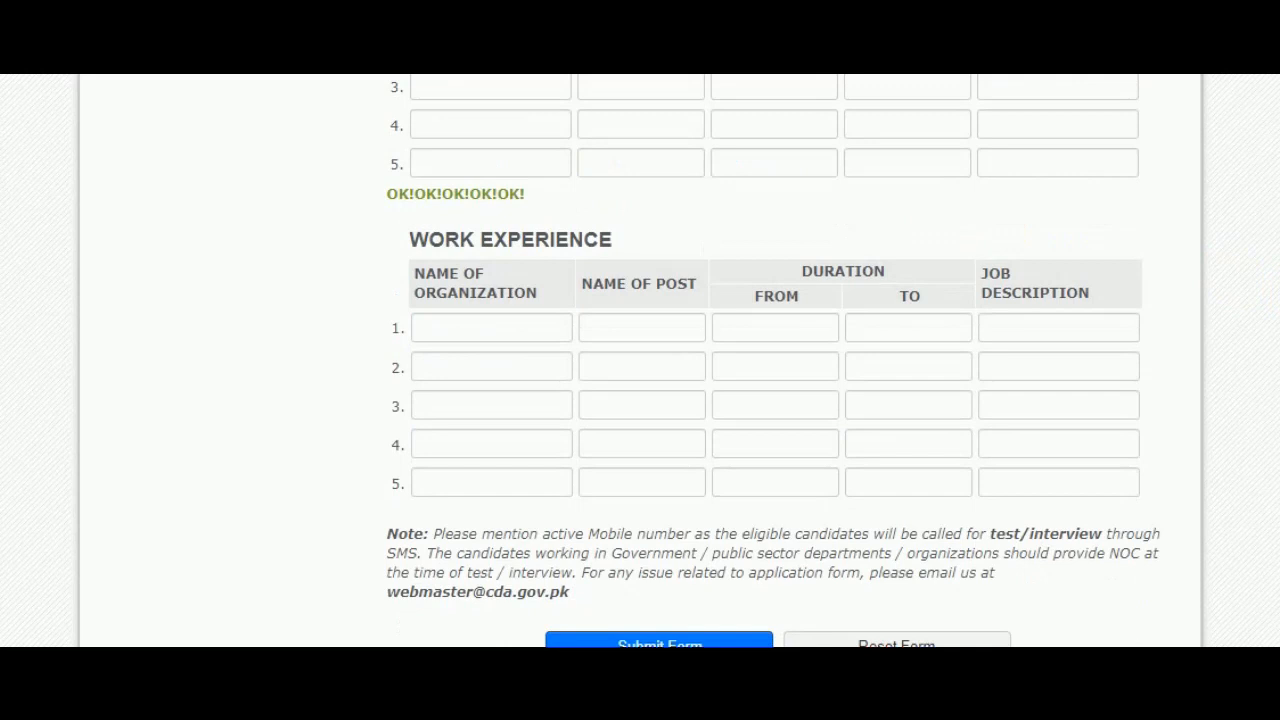
scroll(773, 384, "up", 1)
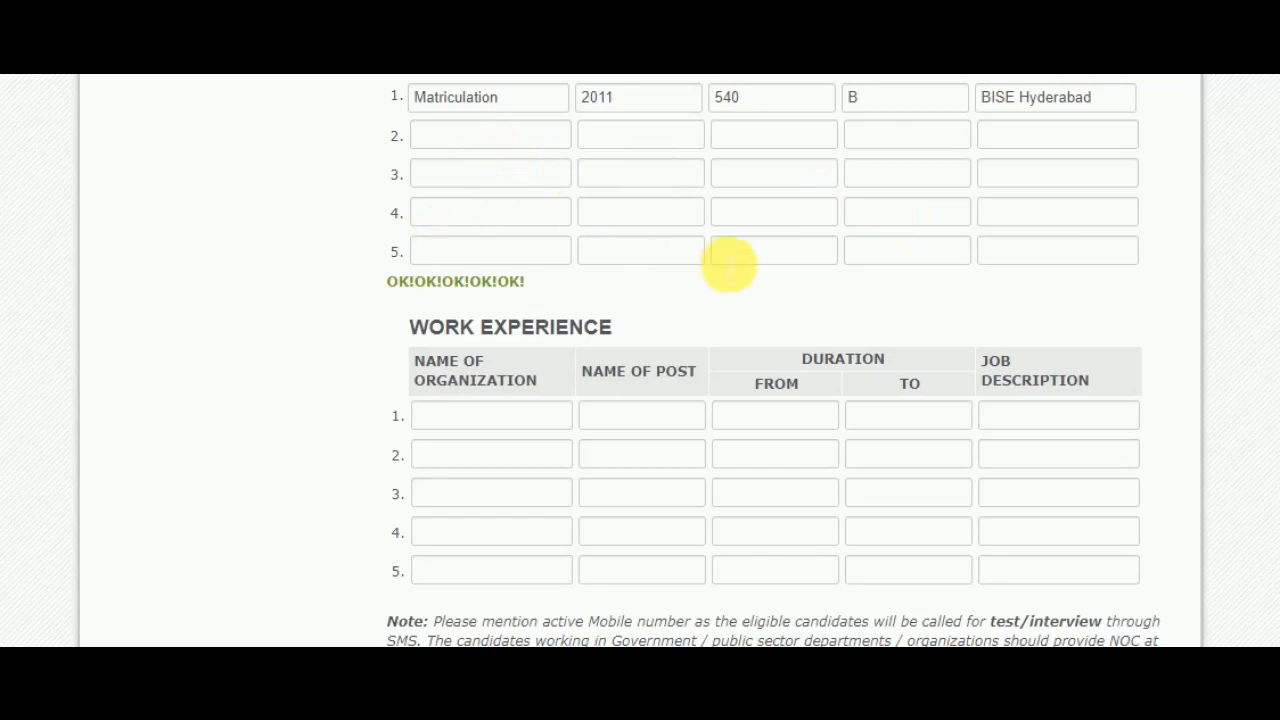
scroll(640, 360, "down", 2)
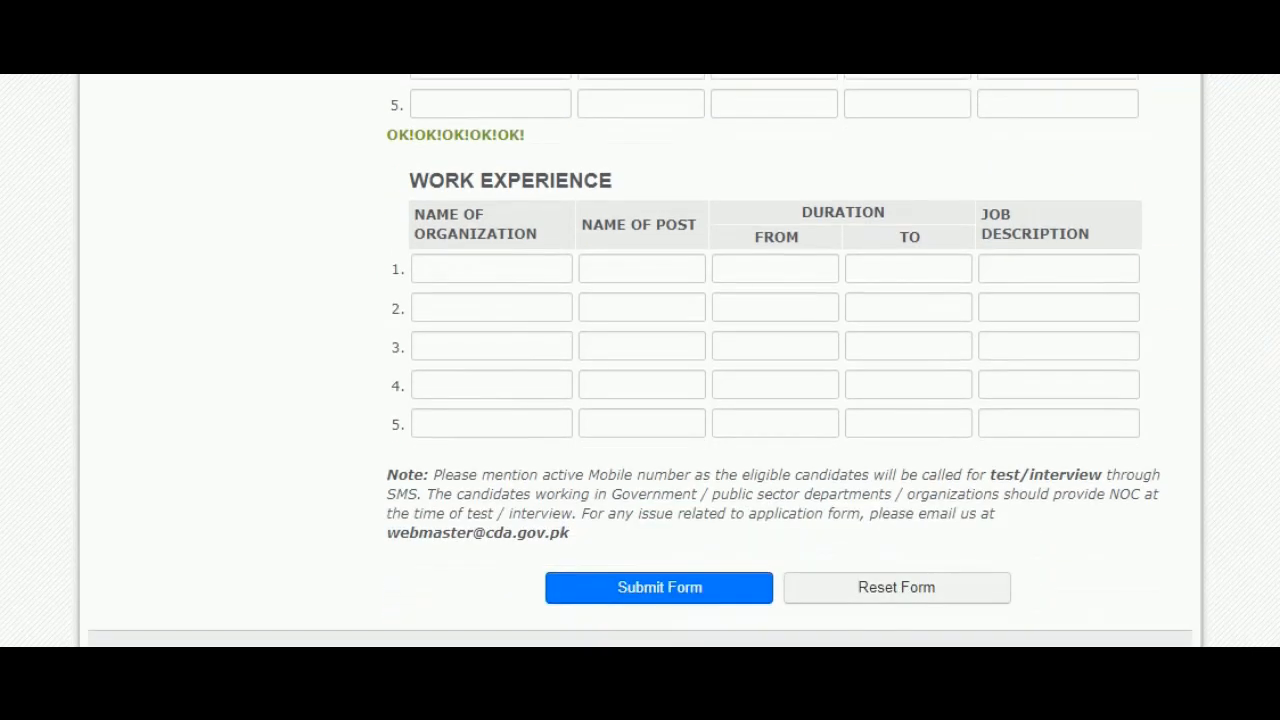
scroll(640, 360, "down", 1)
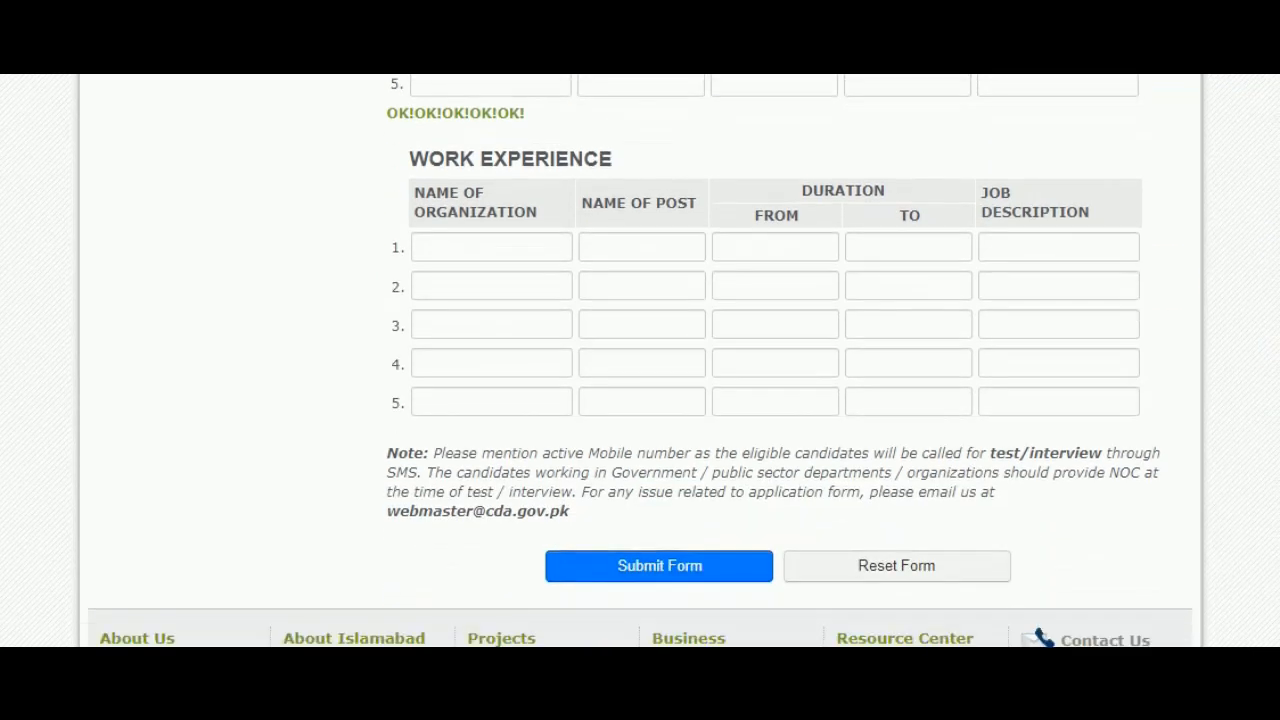
left_click(450, 254)
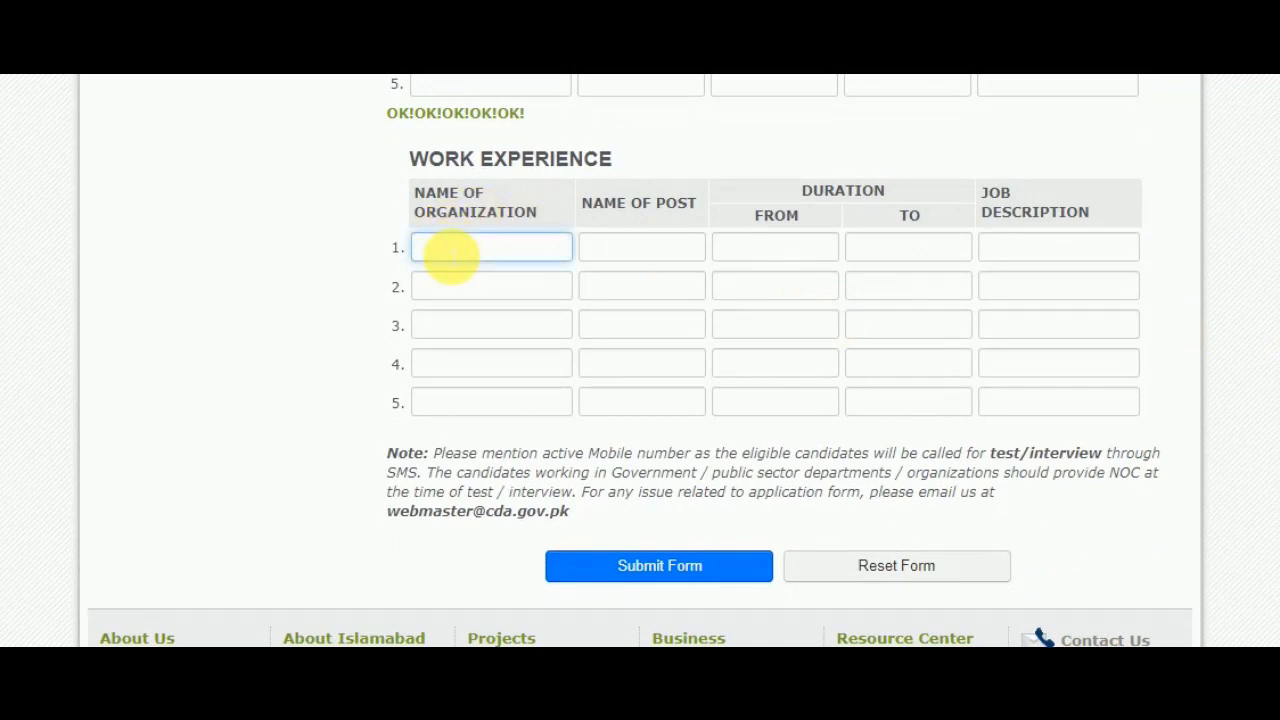
- Fill work experience row 1 with organization NBP and post Assistant
type("NBP")
left_click(682, 260)
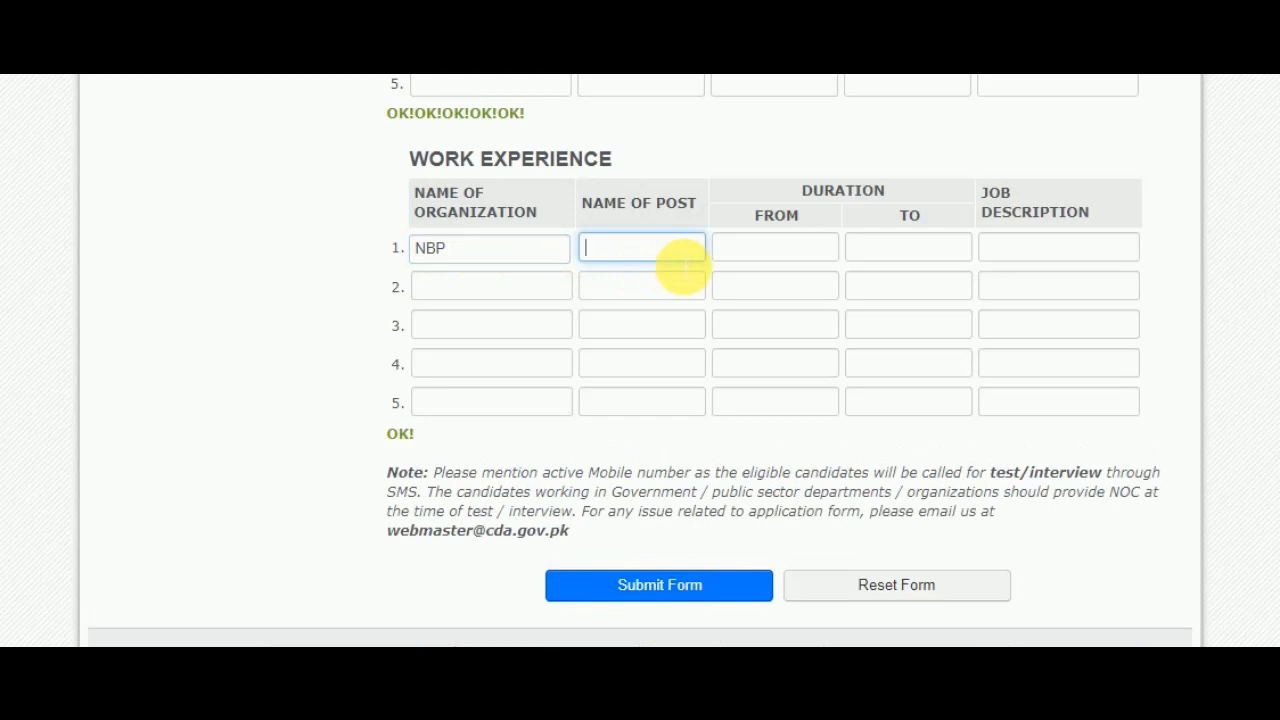
type("Assistant")
- Set Work Experience row 1 to run from 01/11/2017 to 31/07/2020 using the date pickers
left_click(800, 250)
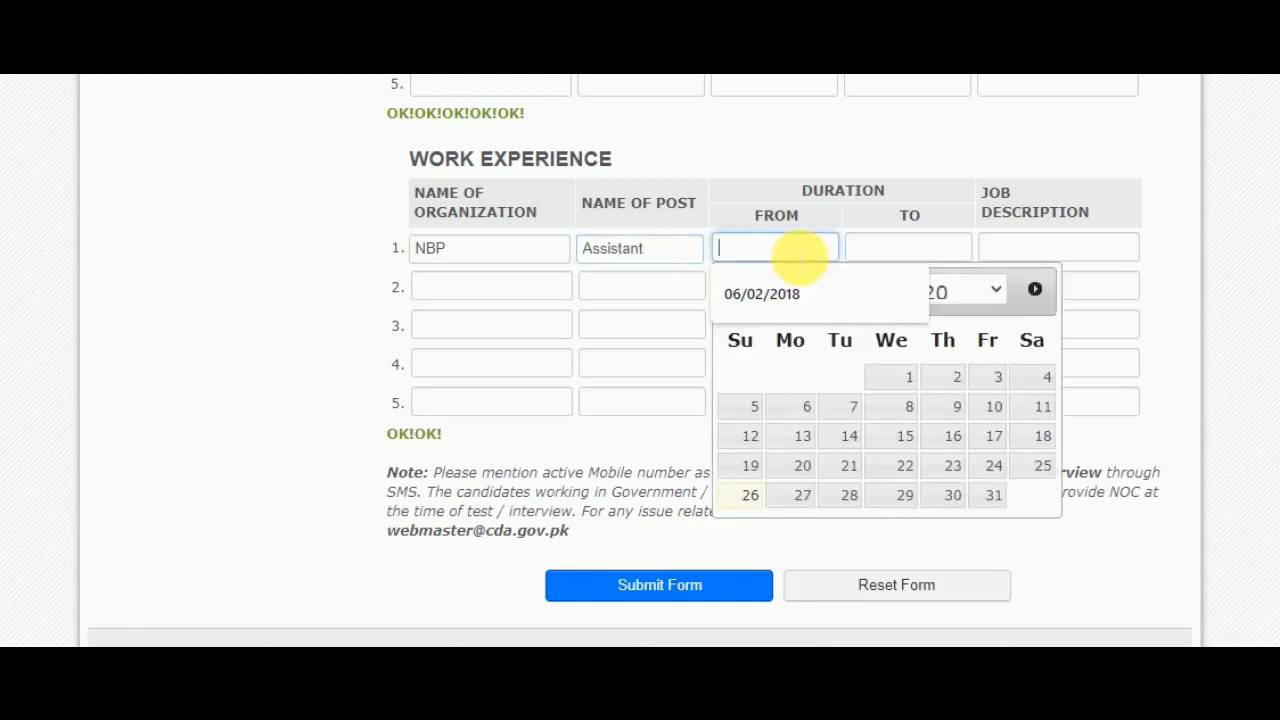
left_click(986, 293)
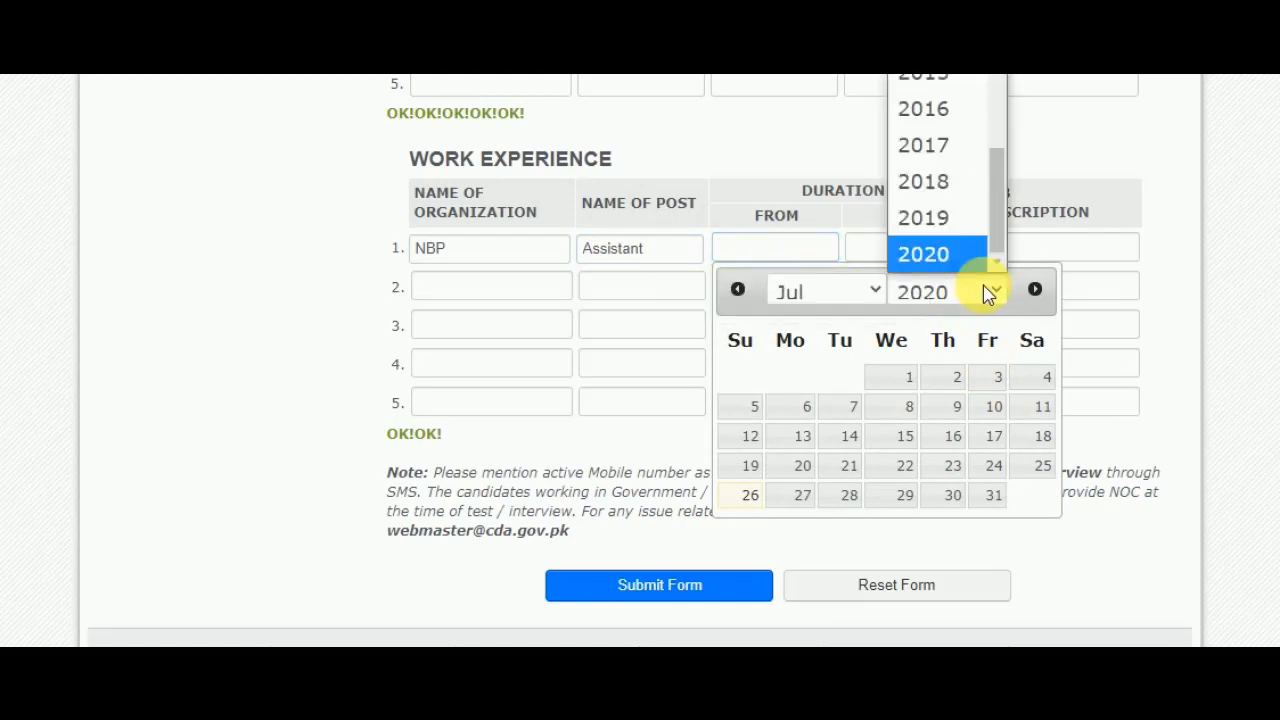
left_click(960, 146)
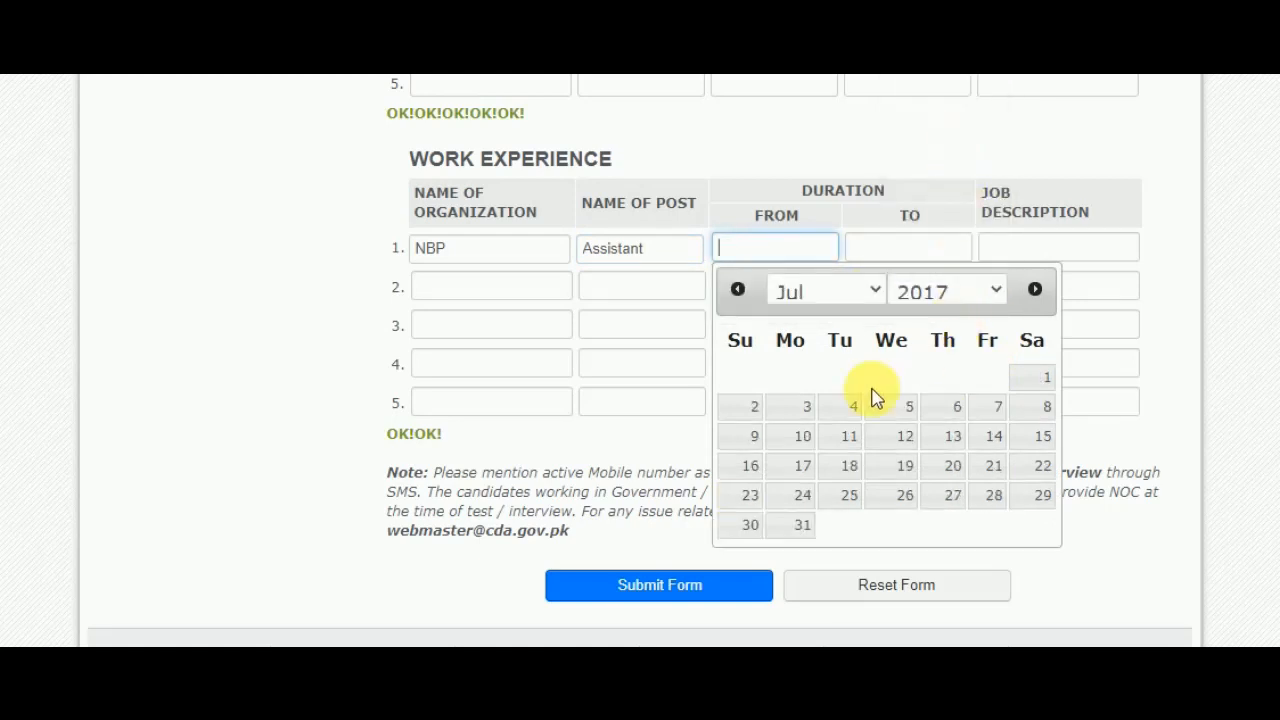
left_click(788, 296)
left_click(803, 220)
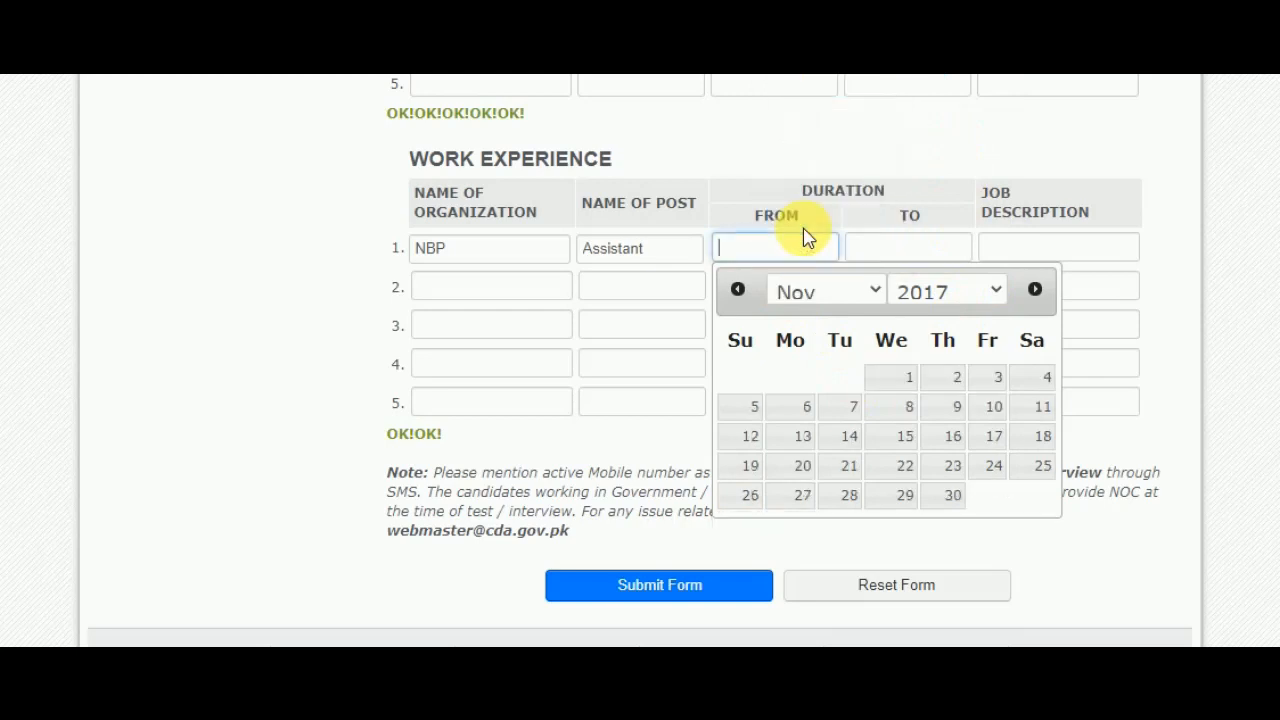
left_click(910, 380)
left_click(920, 248)
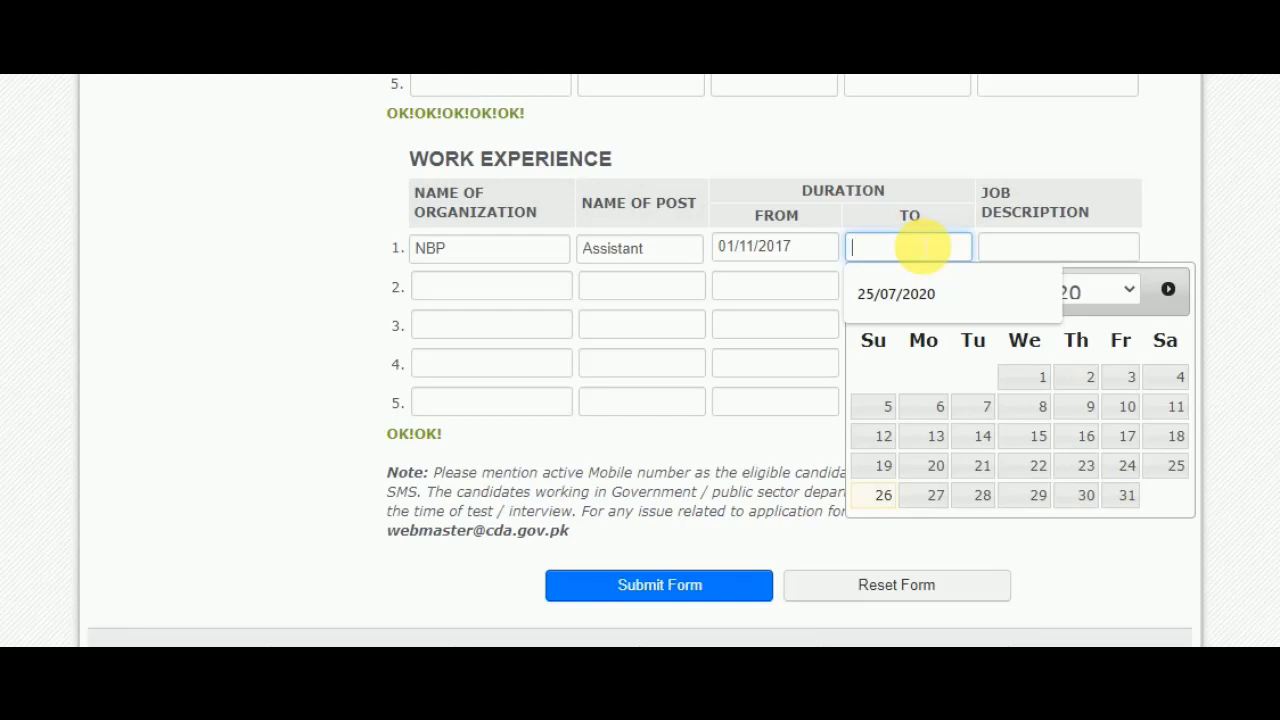
left_click(1136, 505)
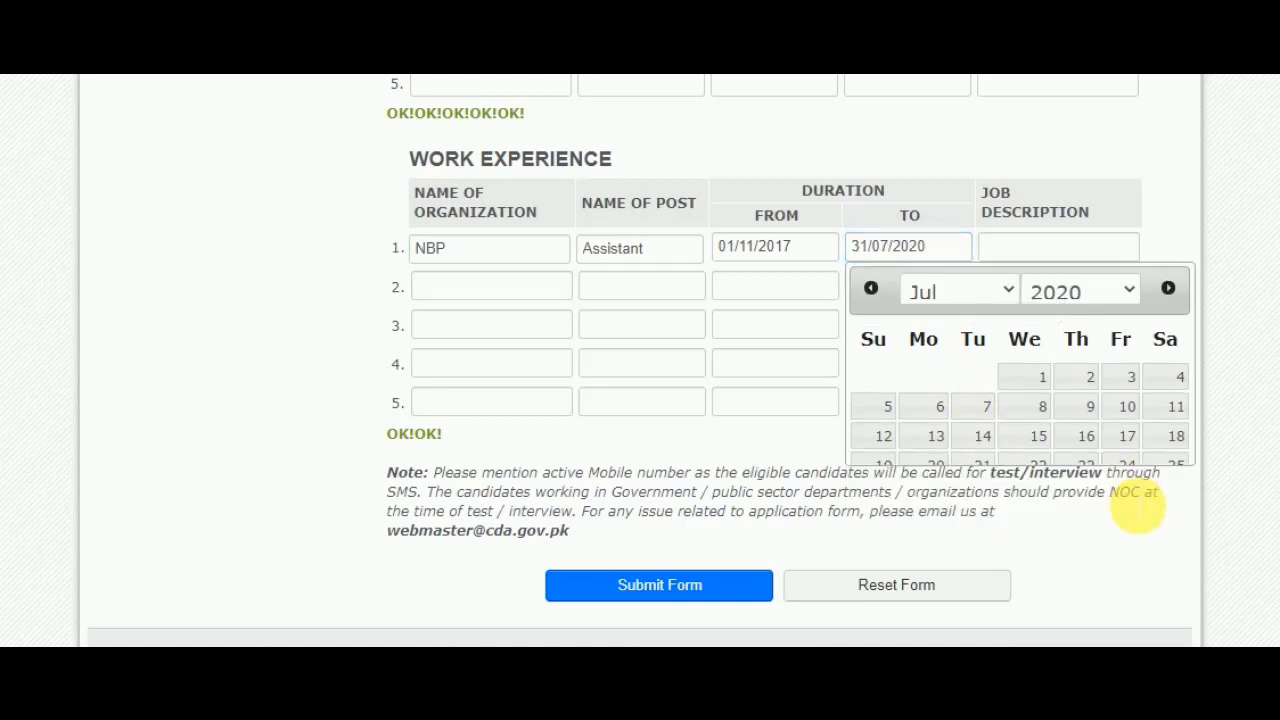
- Enter 'Performing duties in section' as the row 1 job description, starting from the autofill suggestion
left_click(1018, 248)
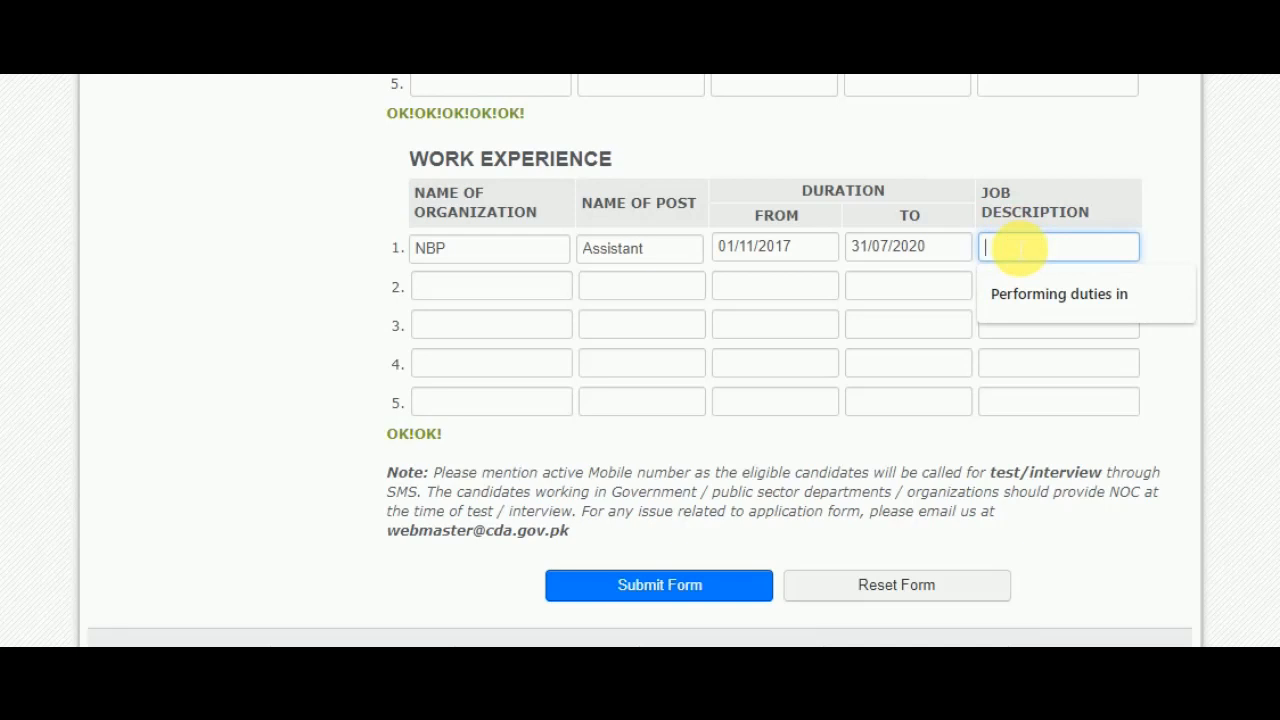
left_click(1036, 308)
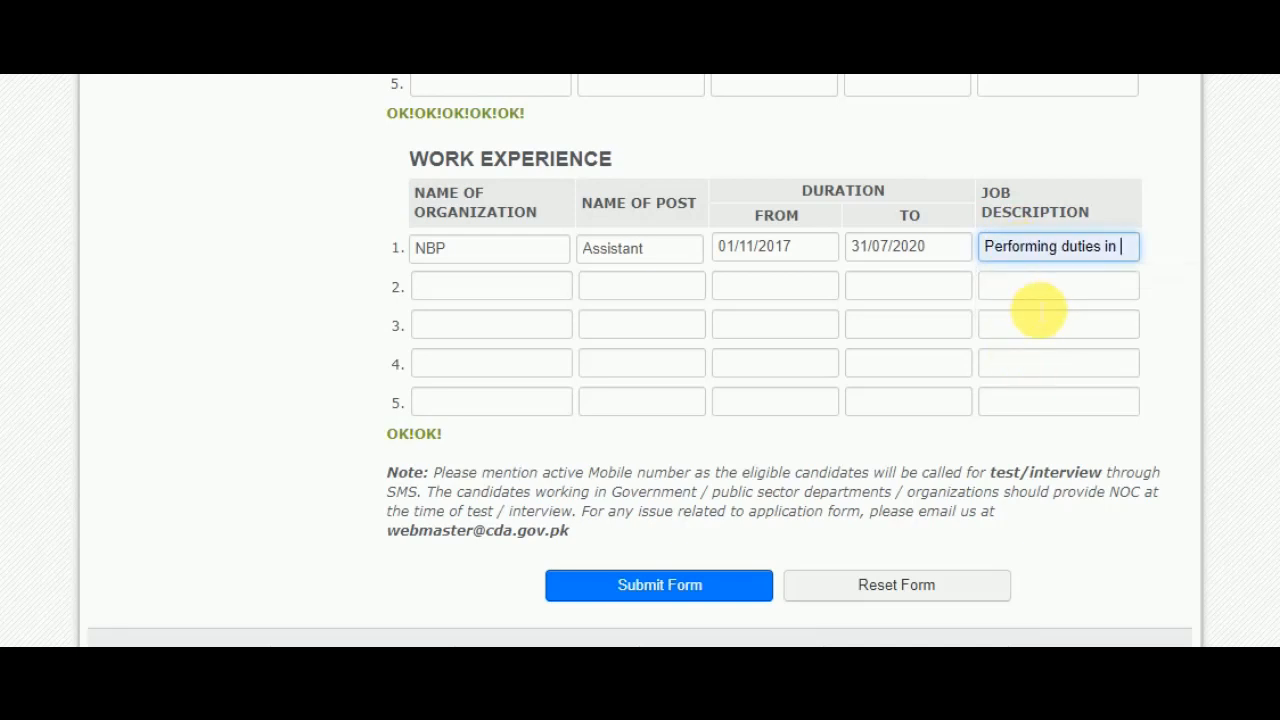
key("BackSpace")
key("BackSpace")
key("BackSpace")
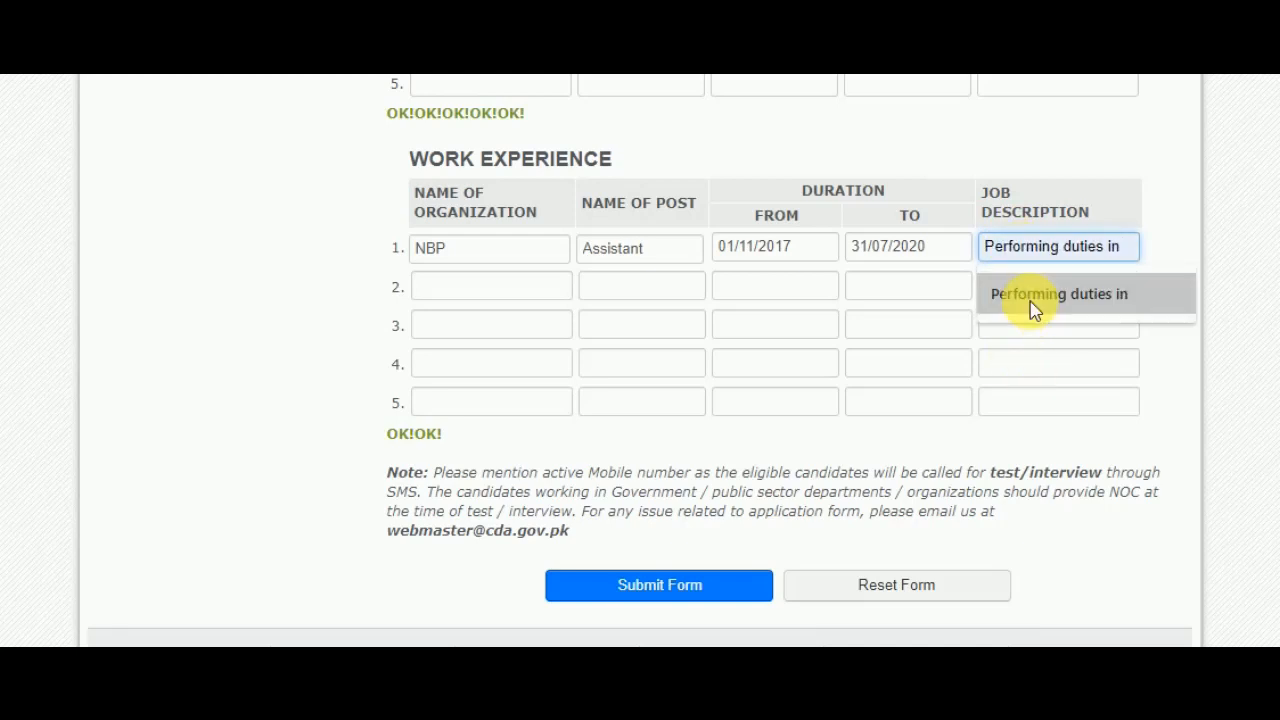
type("in s")
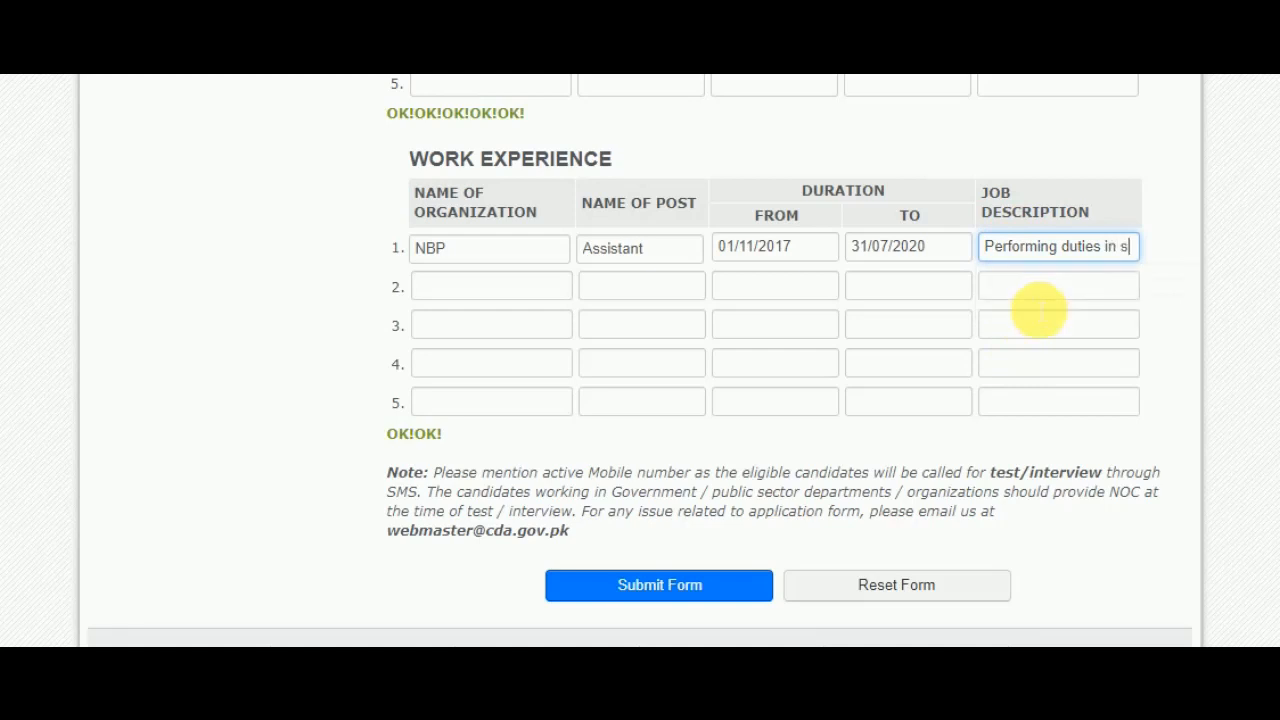
type("ection")
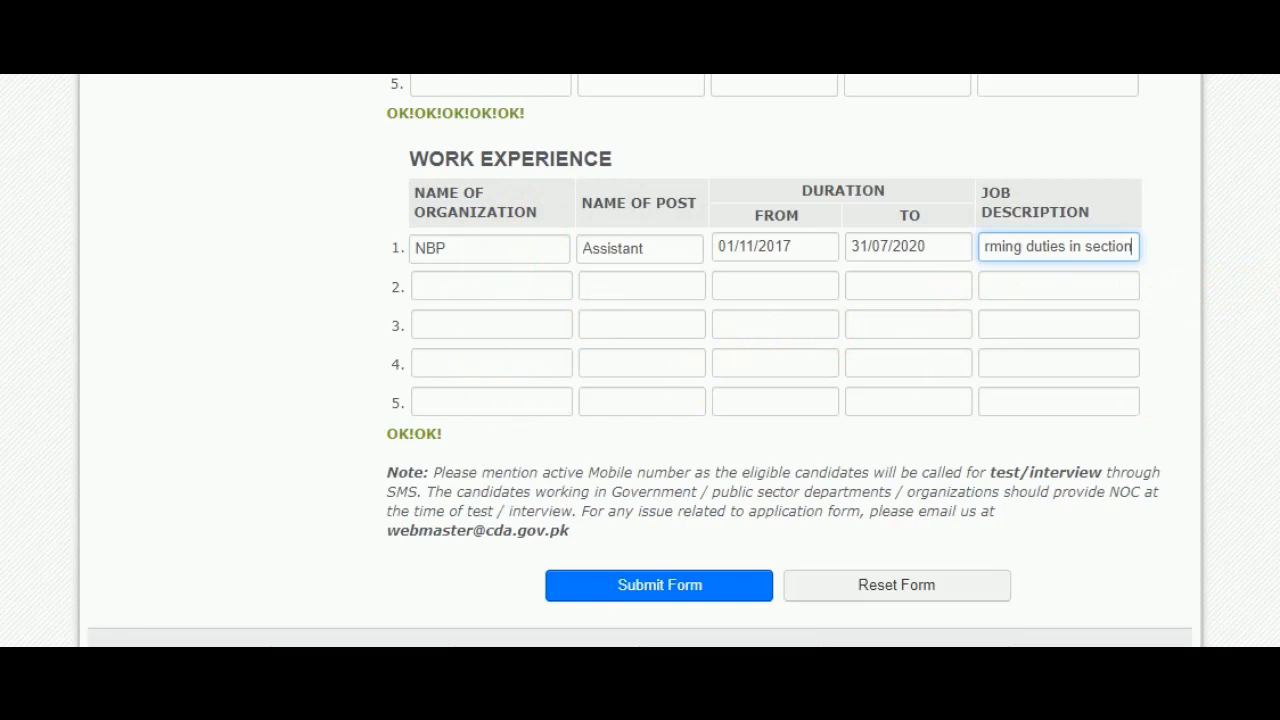
scroll(1151, 403, "up", 1)
scroll(770, 360, "down", 1)
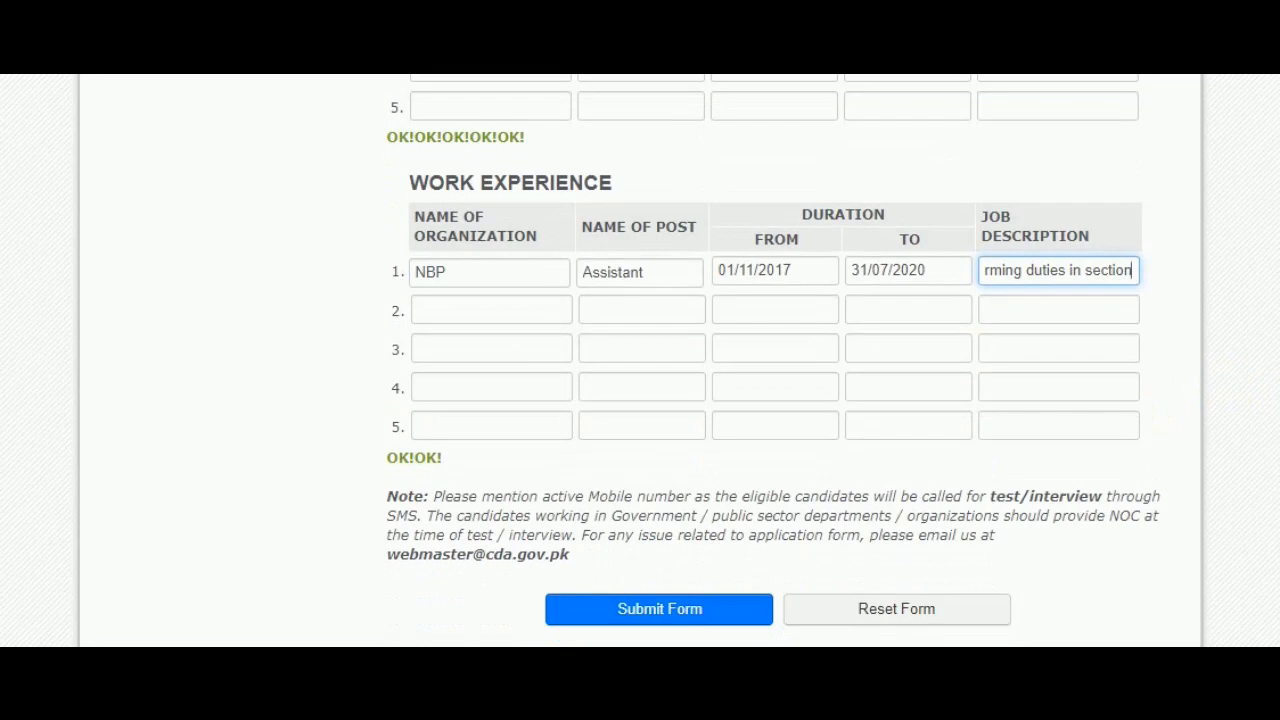
scroll(640, 360, "down", 2)
- Replace the Father's Name field with the father's corrected full name, fixing a missing letter
scroll(640, 360, "up", 8)
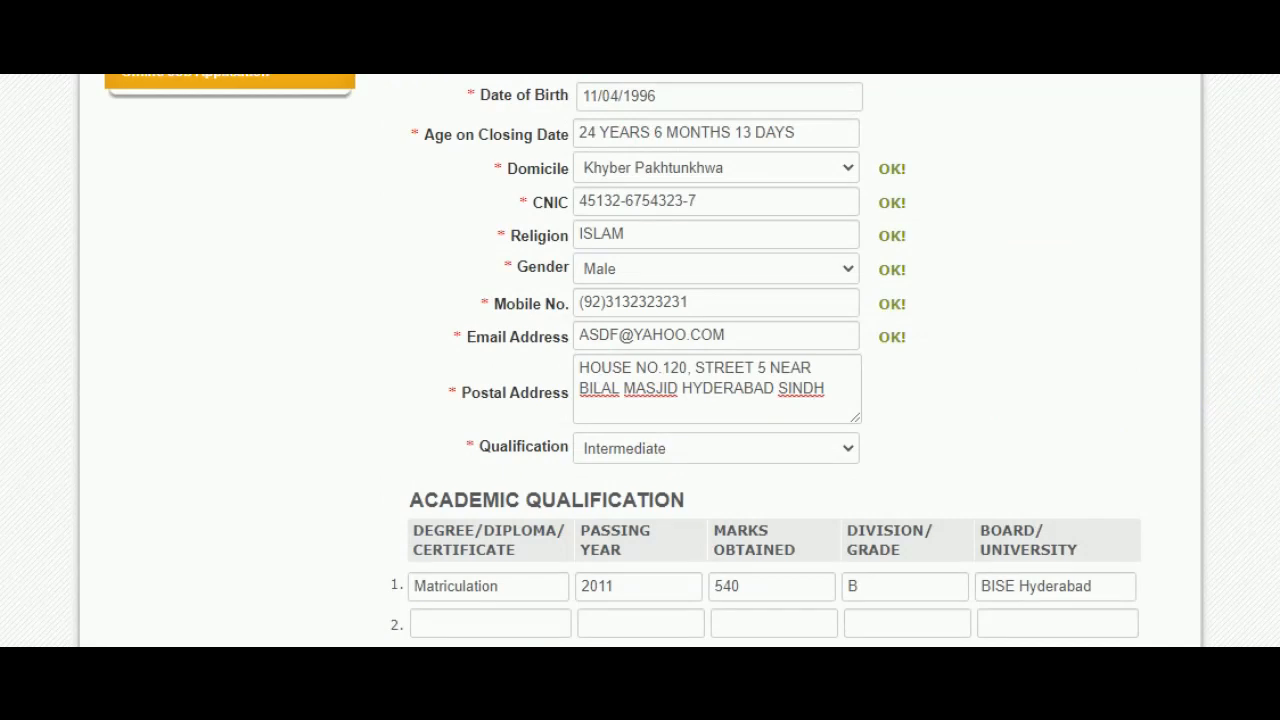
scroll(640, 360, "up", 3)
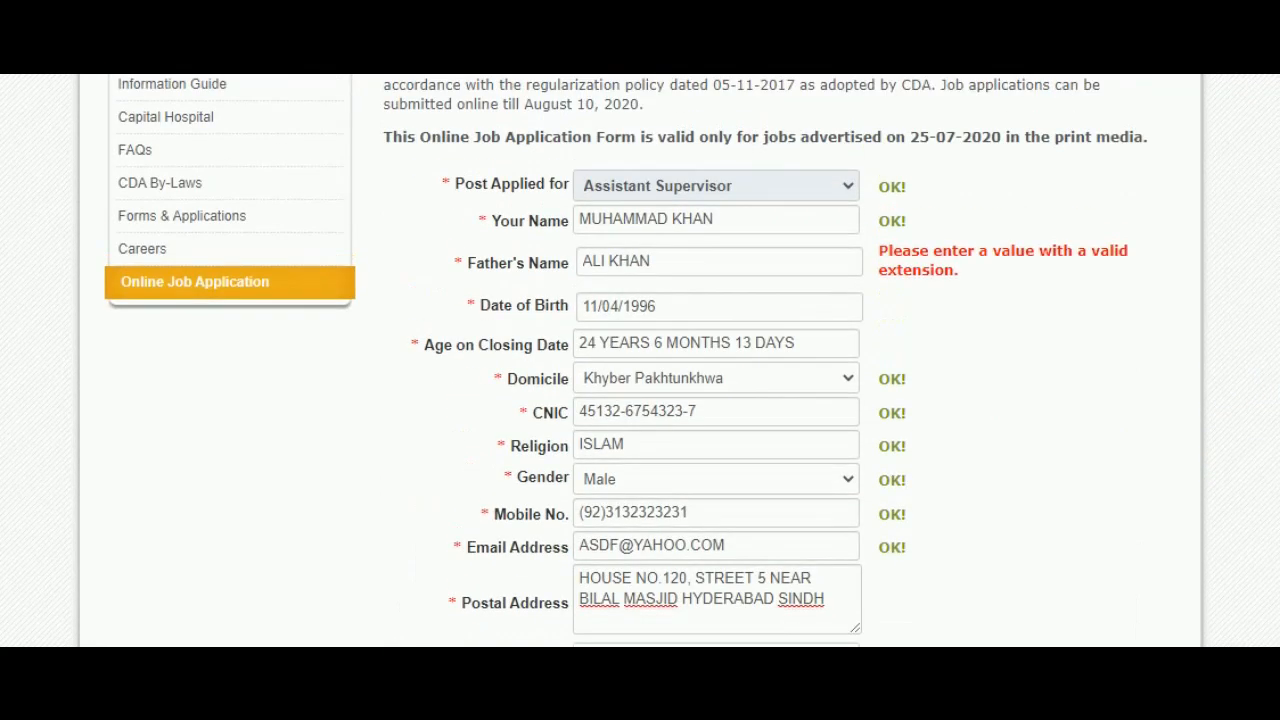
left_click(775, 272)
key("BackSpace")
key("BackSpace")
key("BackSpace")
key("BackSpace")
key("BackSpace")
key("BackSpace")
key("BackSpace")
key("BackSpace")
type("A")
key("BackSpace")
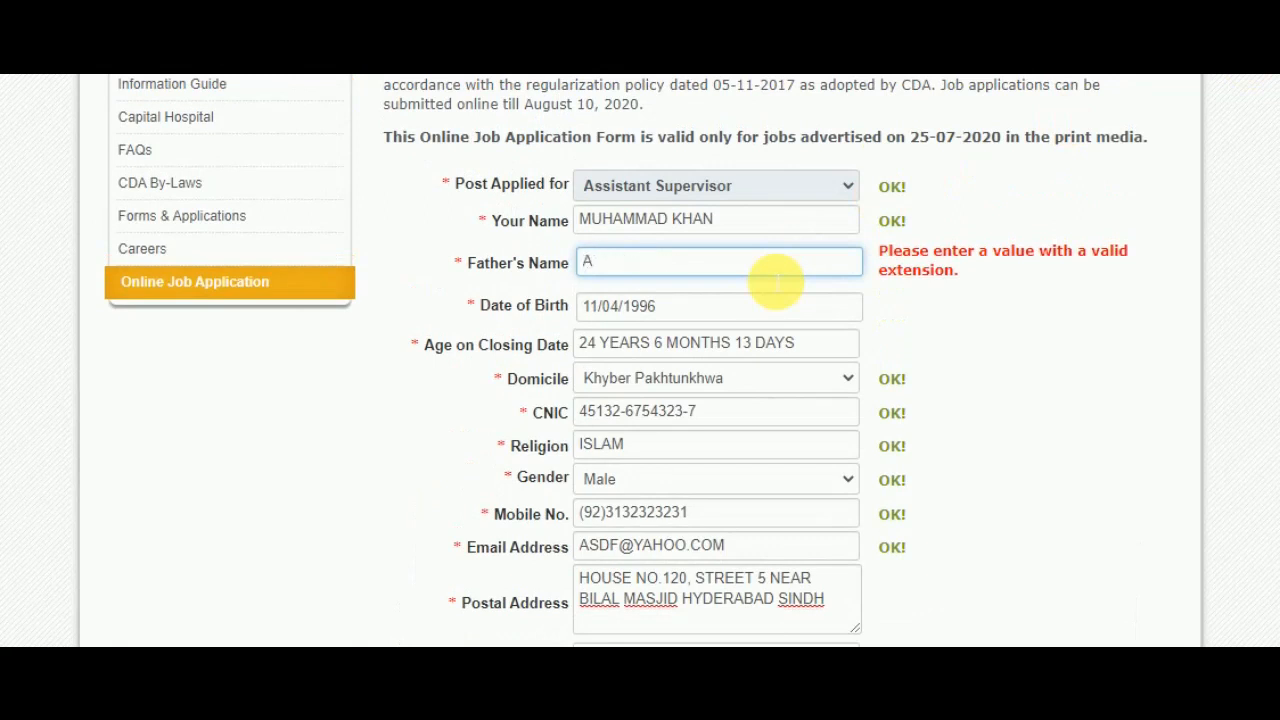
type("M")
key("BackSpace")
key("BackSpace")
key("BackSpace")
key("BackSpace")
key("BackSpace")
key("BackSpace")
key("BackSpace")
key("BackSpace")
key("BackSpace")
key("BackSpace")
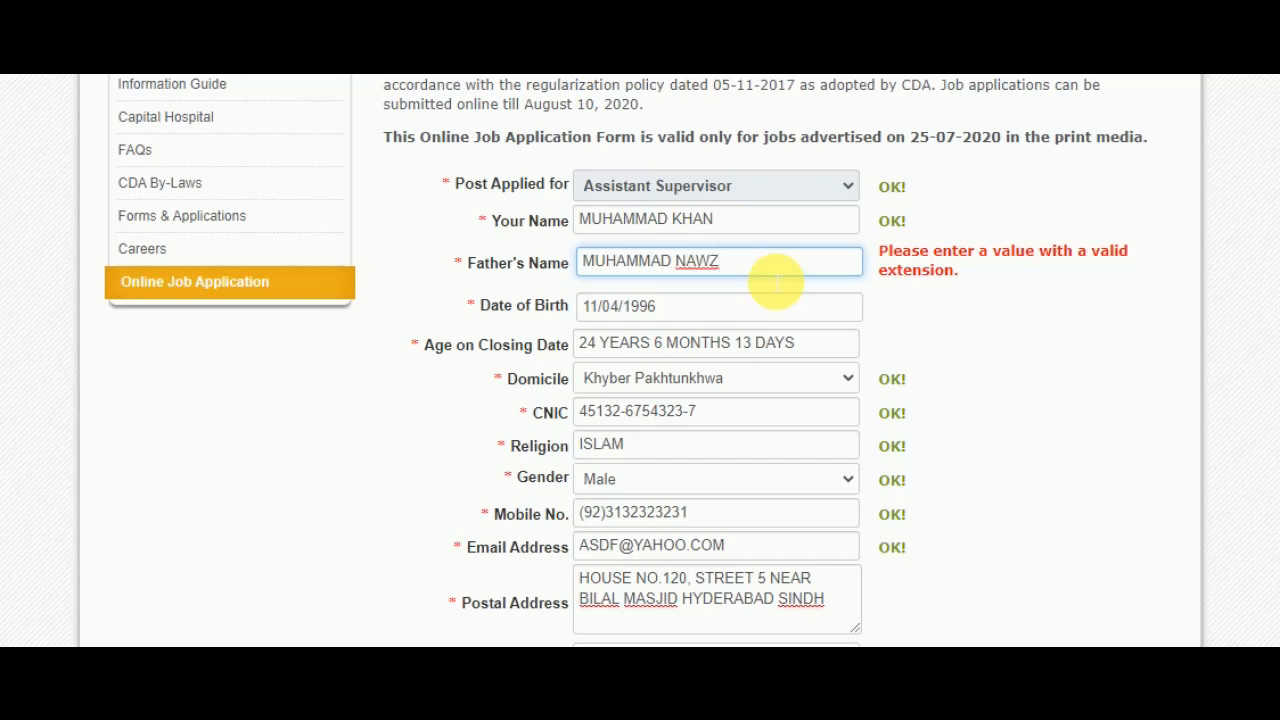
key("Left")
- Validate the date of birth and keep Assistant Supervisor as the post applied for
left_click(737, 309)
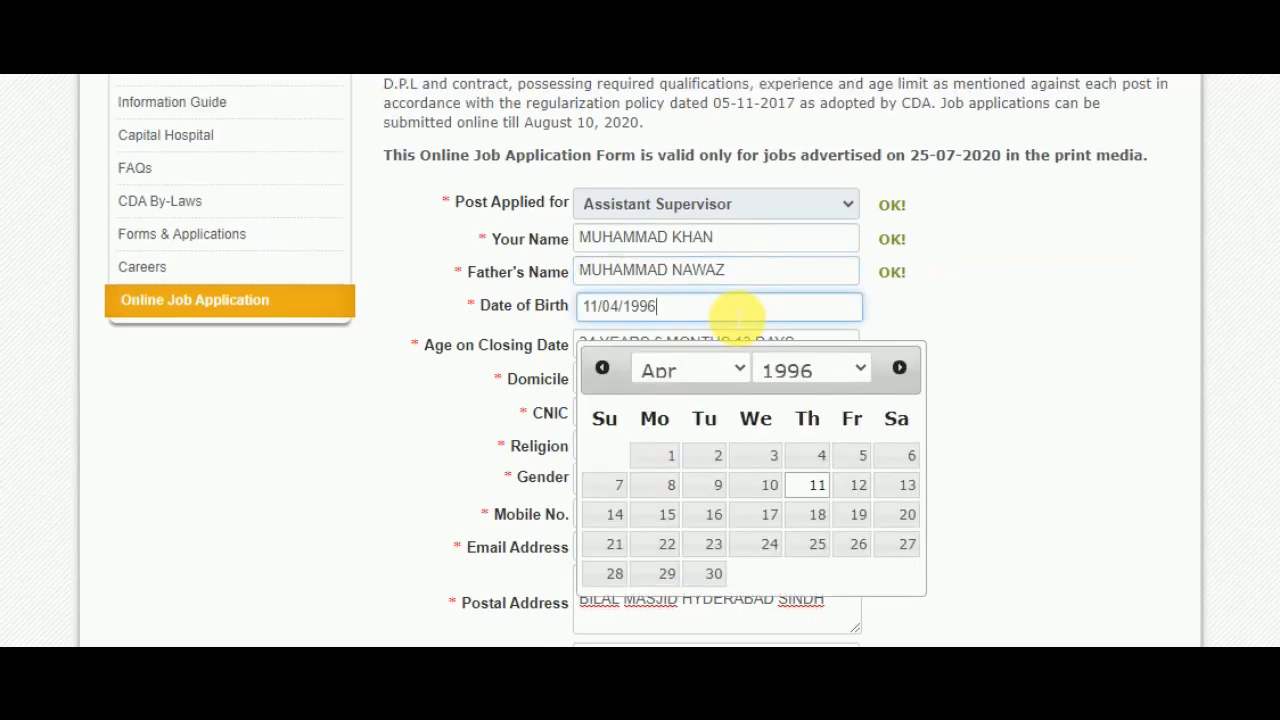
left_click(746, 215)
left_click(746, 215)
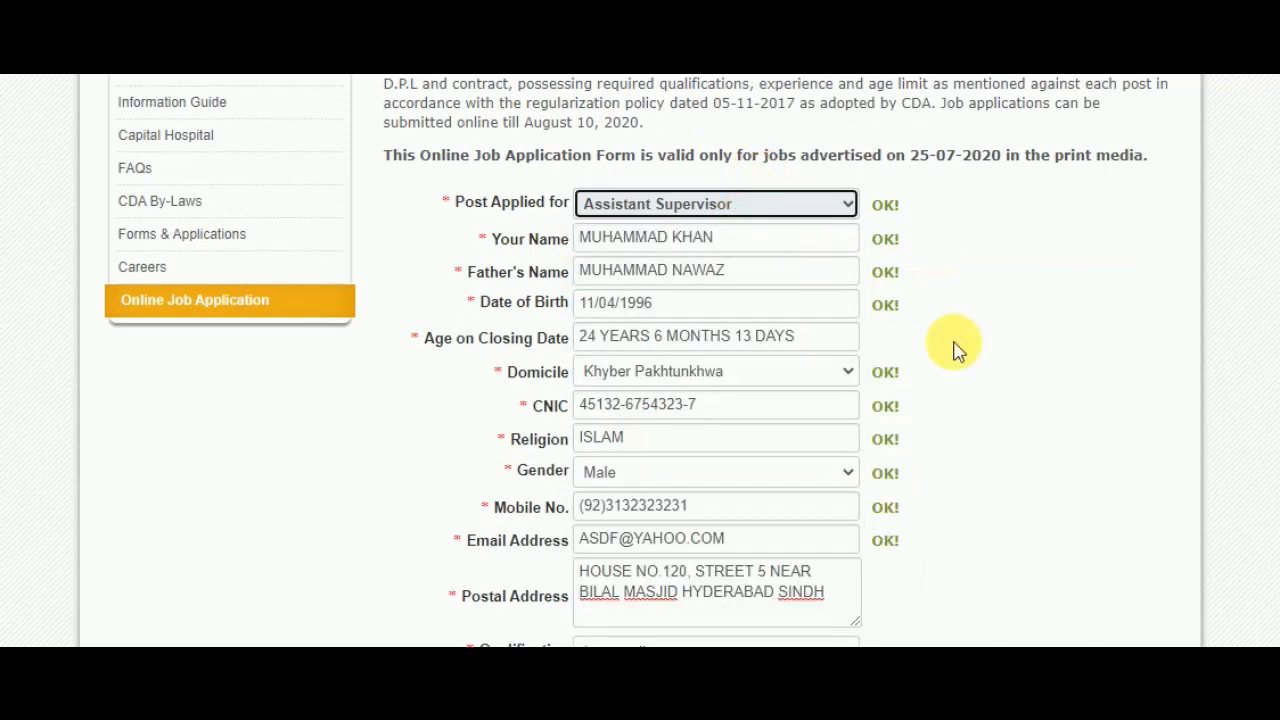
- Submit the completed application form and dismiss the message shown afterwards
scroll(955, 348, "up", 2)
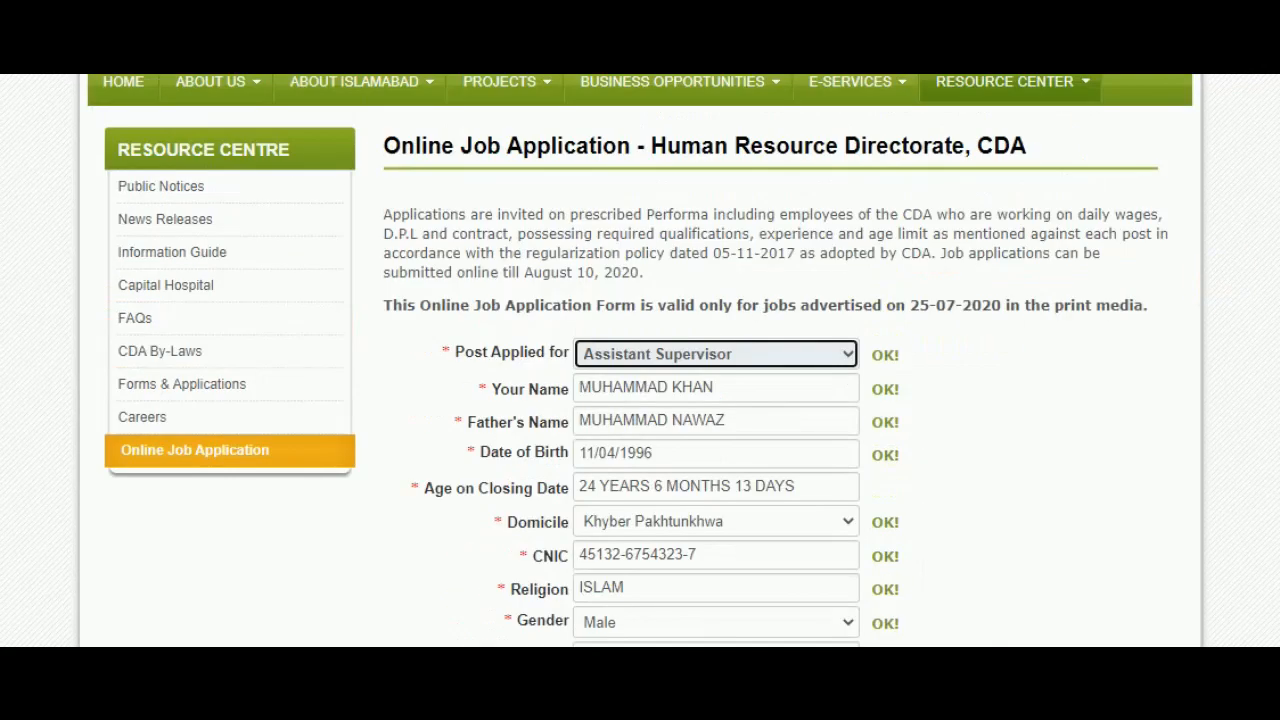
scroll(640, 361, "down", 4)
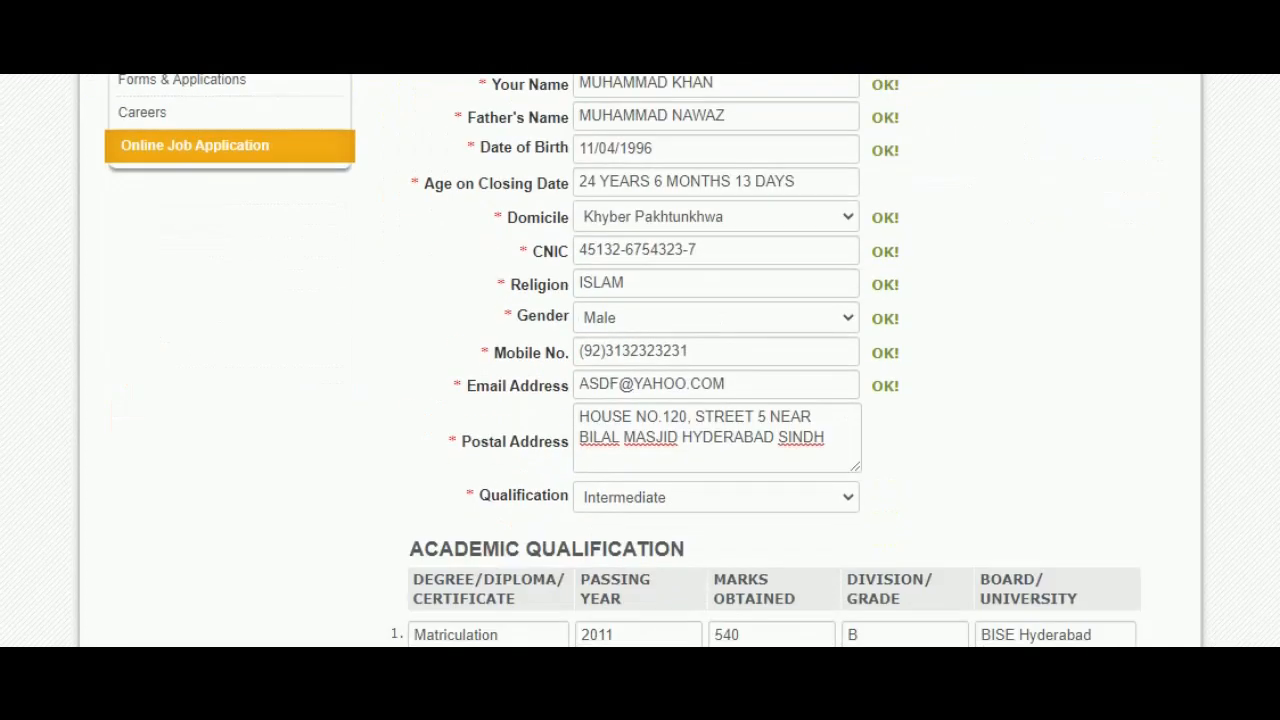
scroll(640, 361, "down", 2)
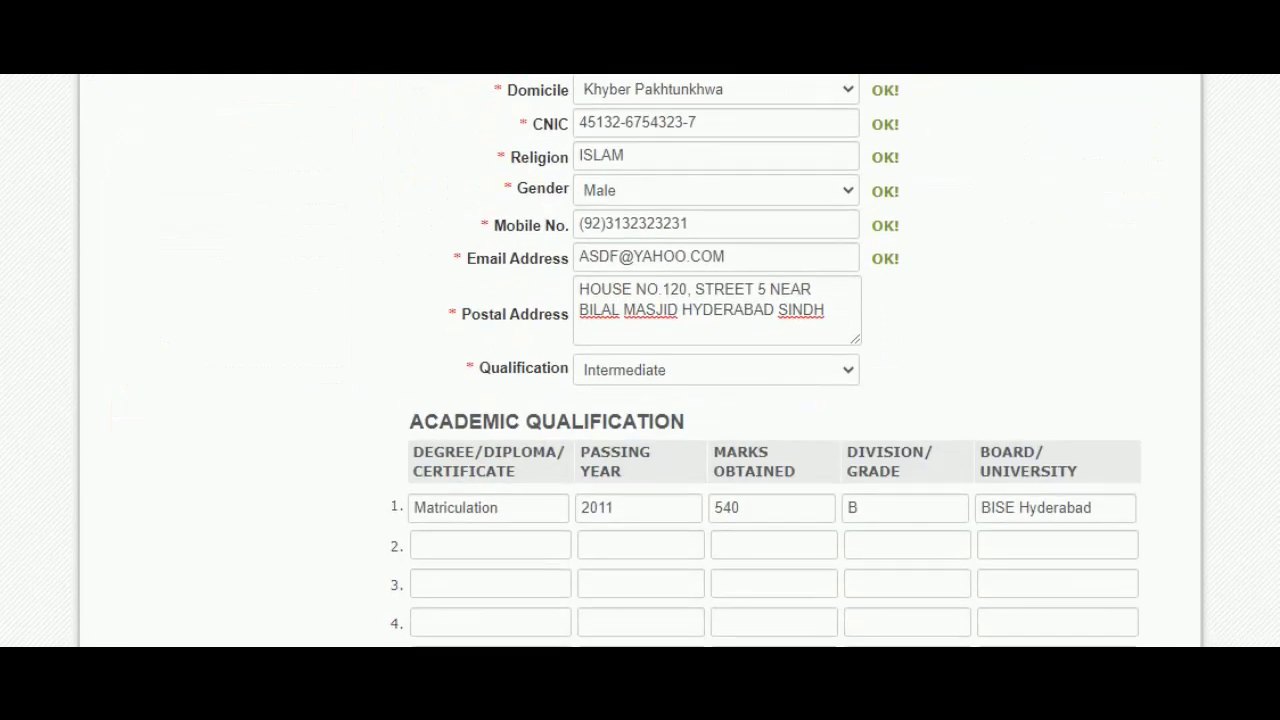
scroll(640, 361, "down", 2)
scroll(640, 361, "down", 6)
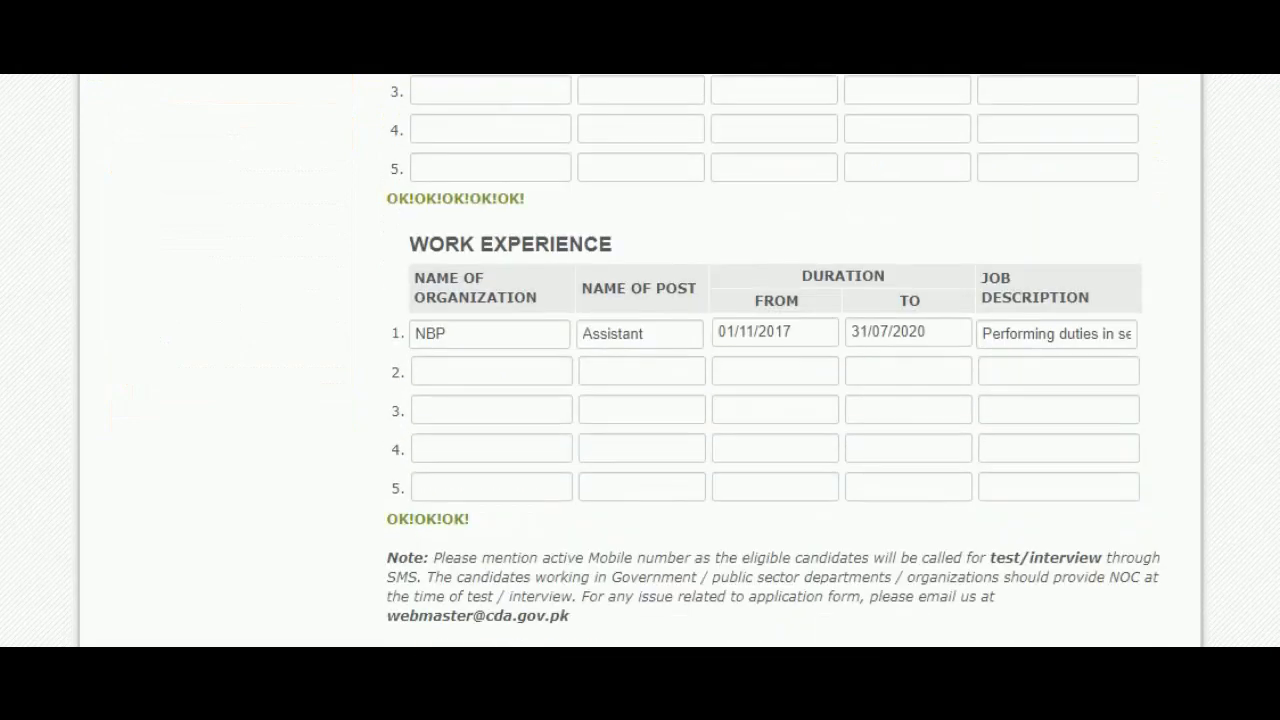
scroll(640, 361, "down", 1)
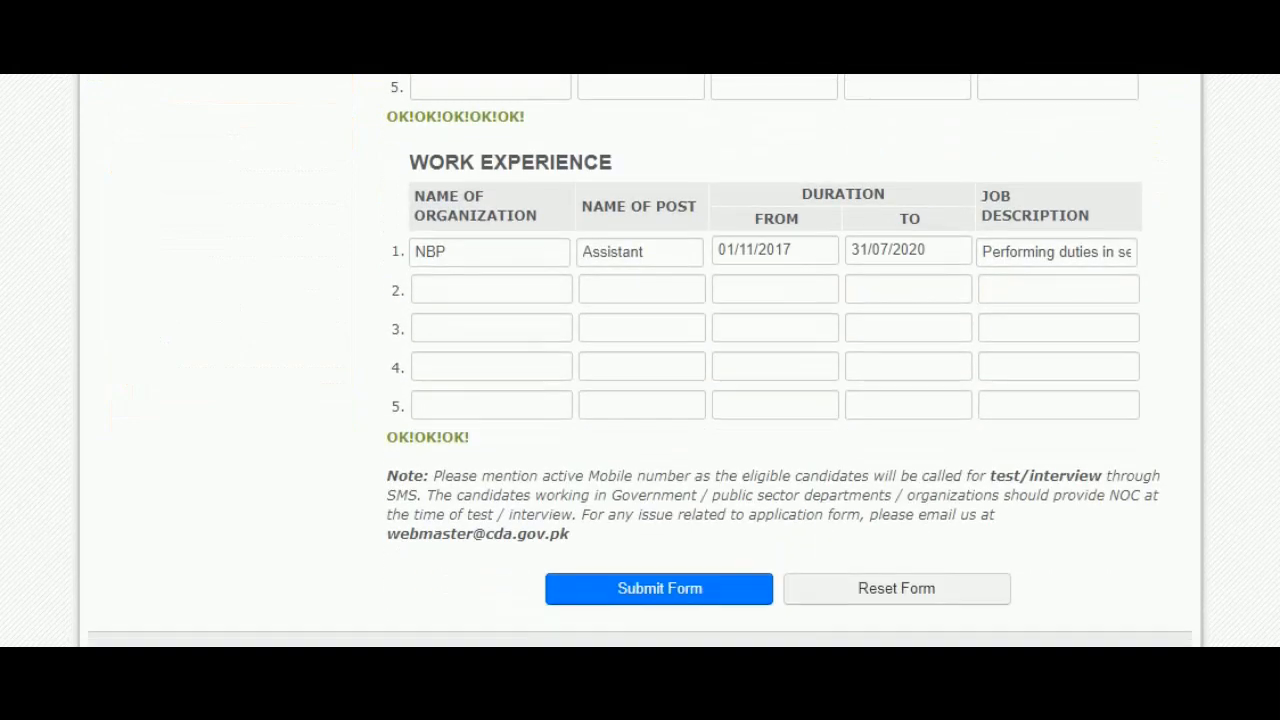
left_click(657, 594)
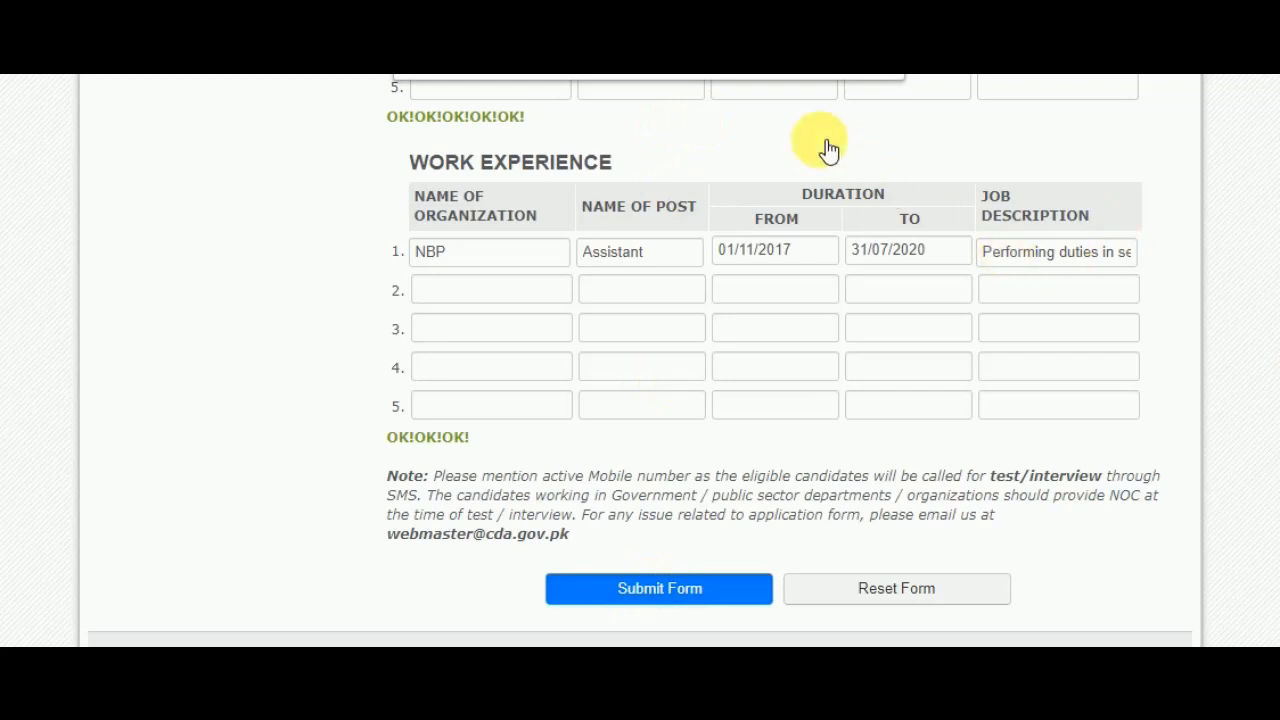
left_click(763, 57)
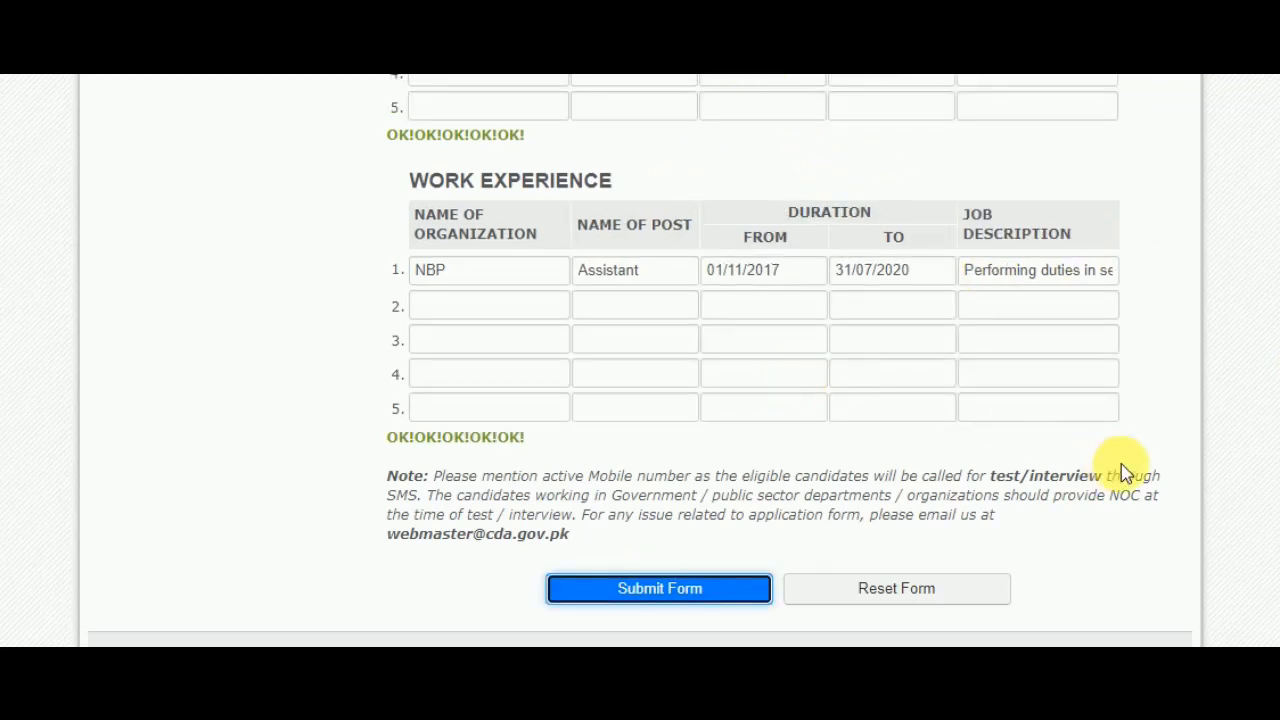
scroll(773, 360, "up", 3)
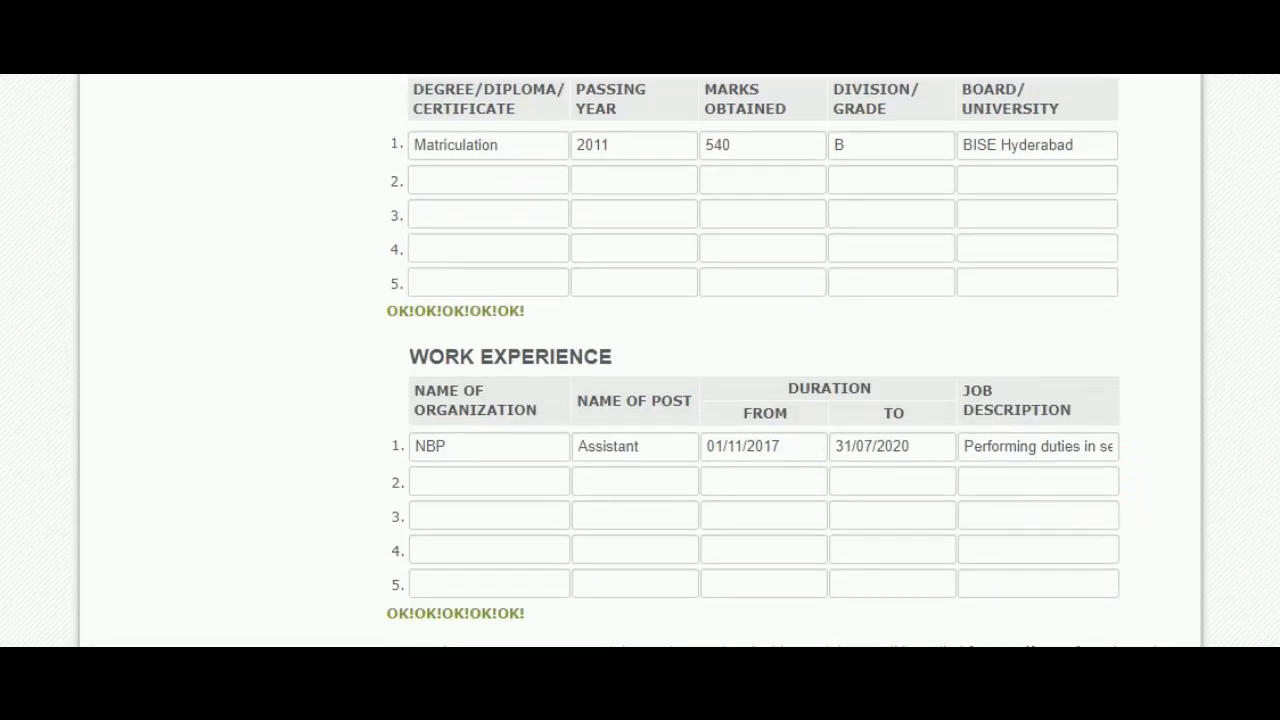
scroll(773, 360, "up", 10)
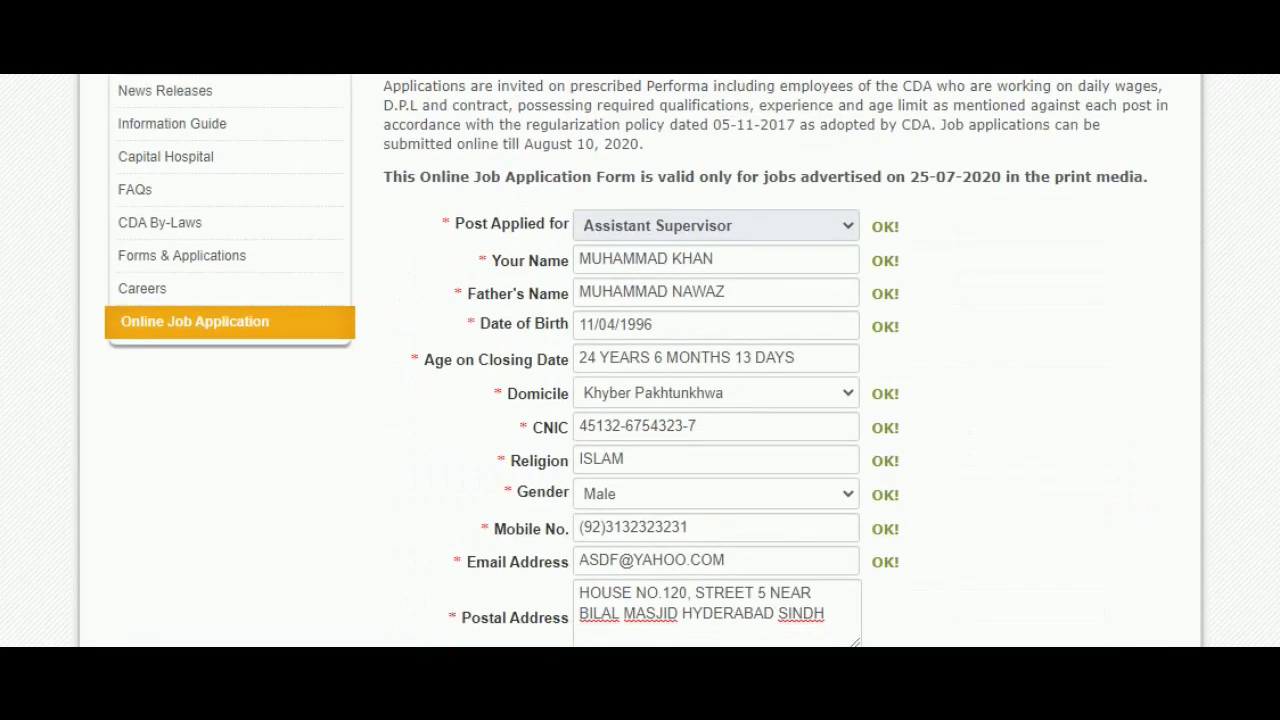
scroll(640, 360, "up", 1)
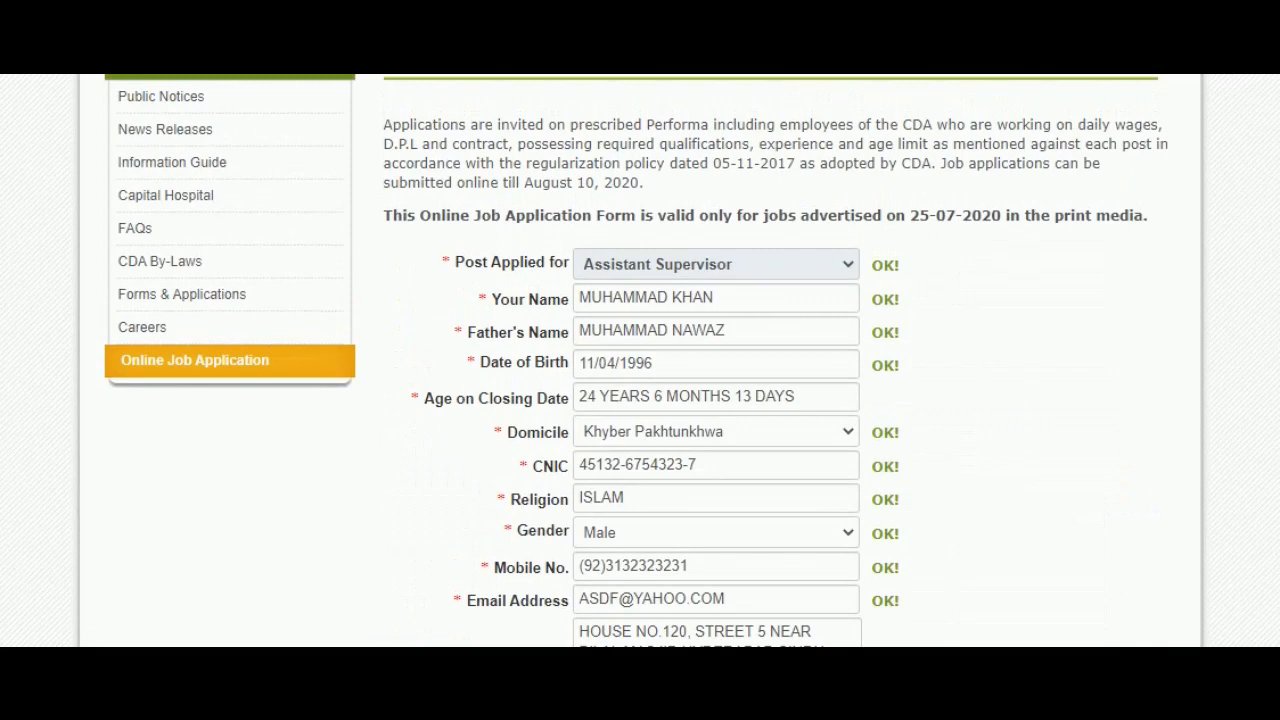